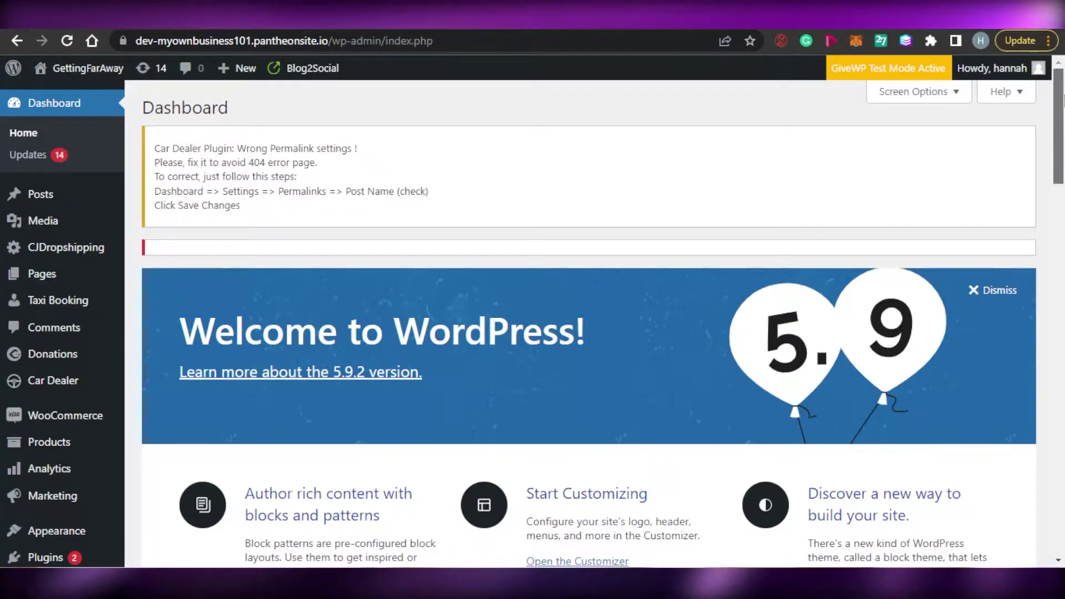
Step: Go to the Plugins > Add New page in the WordPress admin
{"action": "mouse_move", "coordinate": [1062, 100]}
{"action": "left_mouse_down"}
{"action": "mouse_move", "coordinate": [1062, 400]}
{"action": "mouse_move", "coordinate": [1062, 83]}
{"action": "left_mouse_up"}
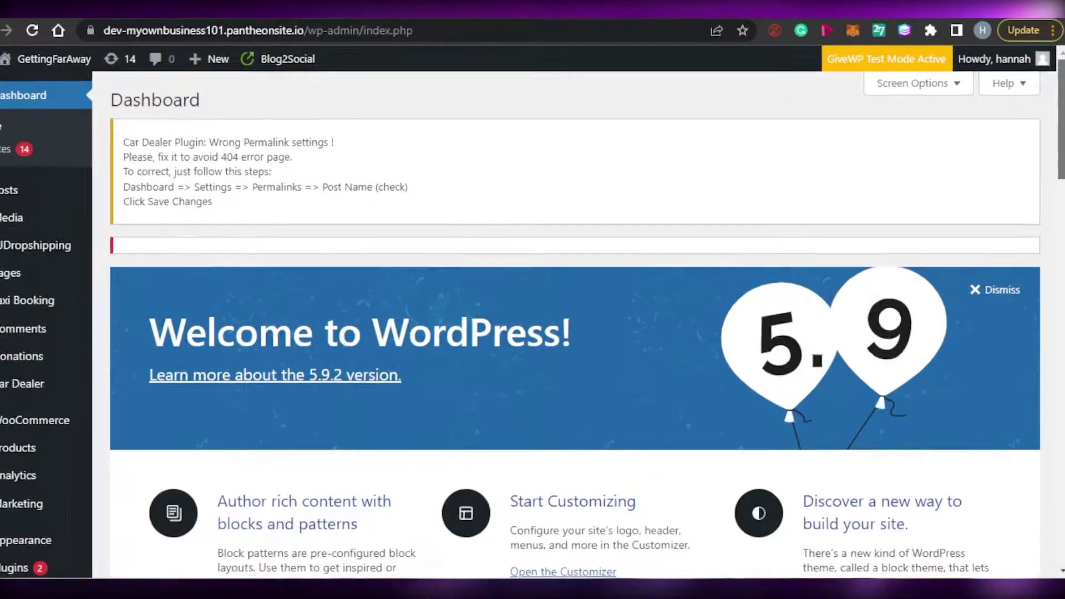
{"action": "scroll", "coordinate": [555, 332], "scroll_direction": "down", "scroll_amount": 10}
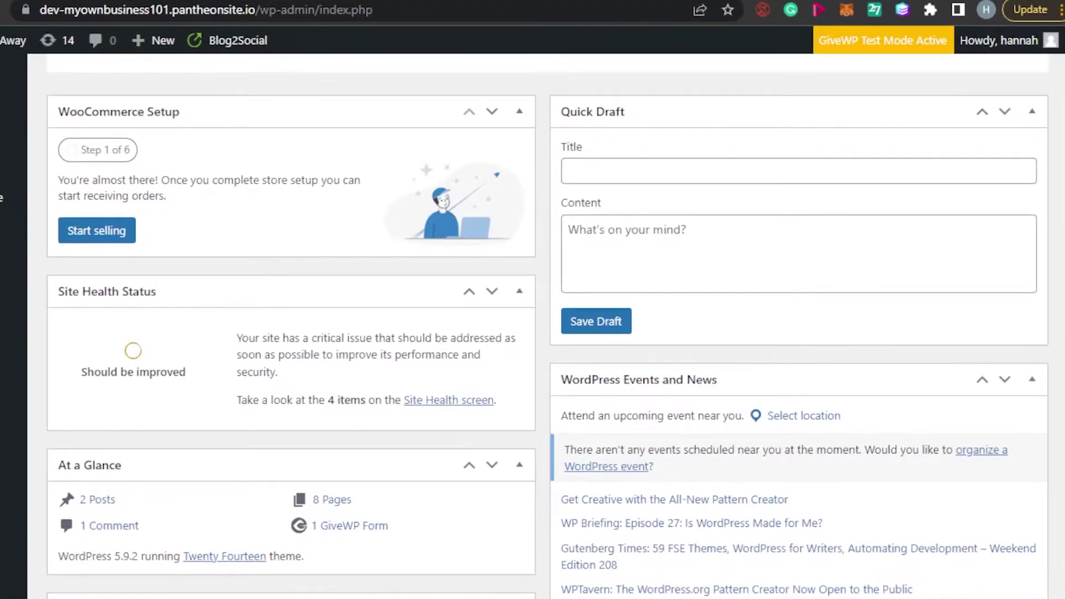
{"action": "scroll", "coordinate": [555, 333], "scroll_direction": "up", "scroll_amount": 10}
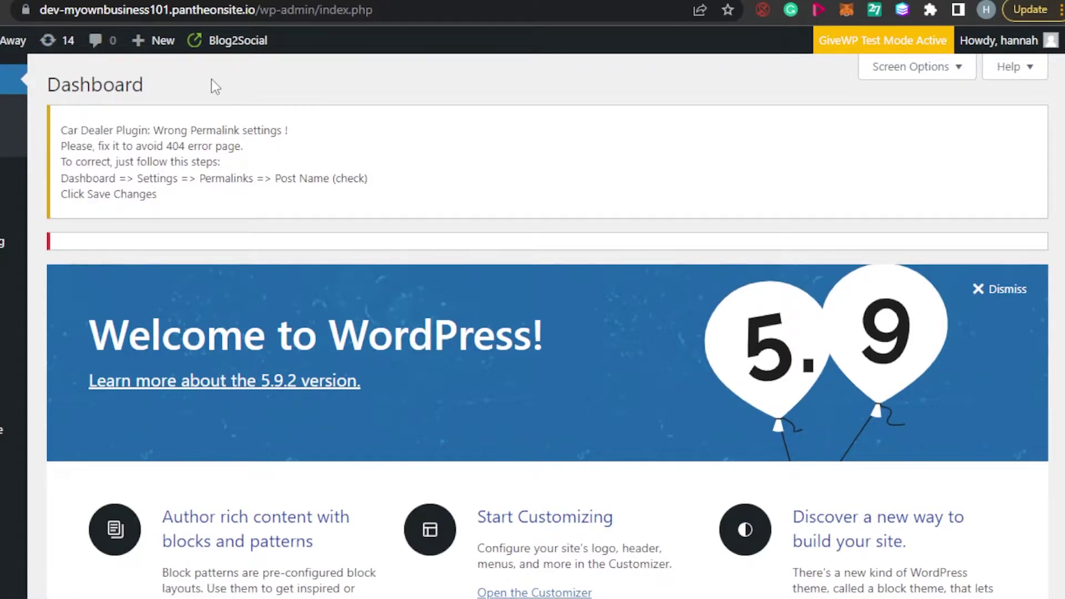
{"action": "scroll", "coordinate": [548, 326], "scroll_direction": "down", "scroll_amount": 12}
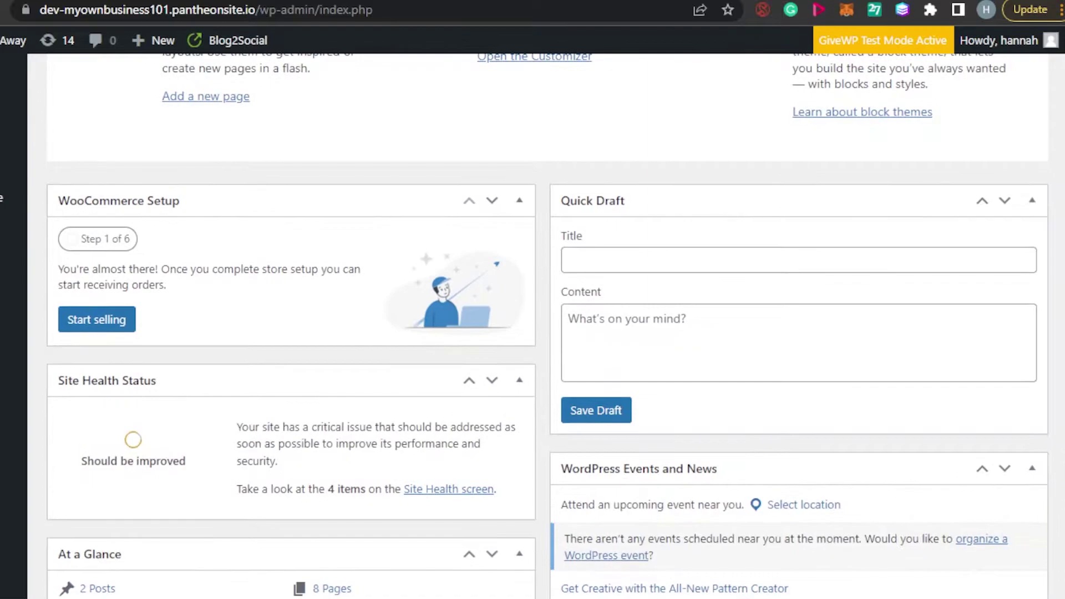
{"action": "scroll", "coordinate": [548, 326], "scroll_direction": "down", "scroll_amount": 3}
{"action": "scroll", "coordinate": [547, 326], "scroll_direction": "up", "scroll_amount": 15}
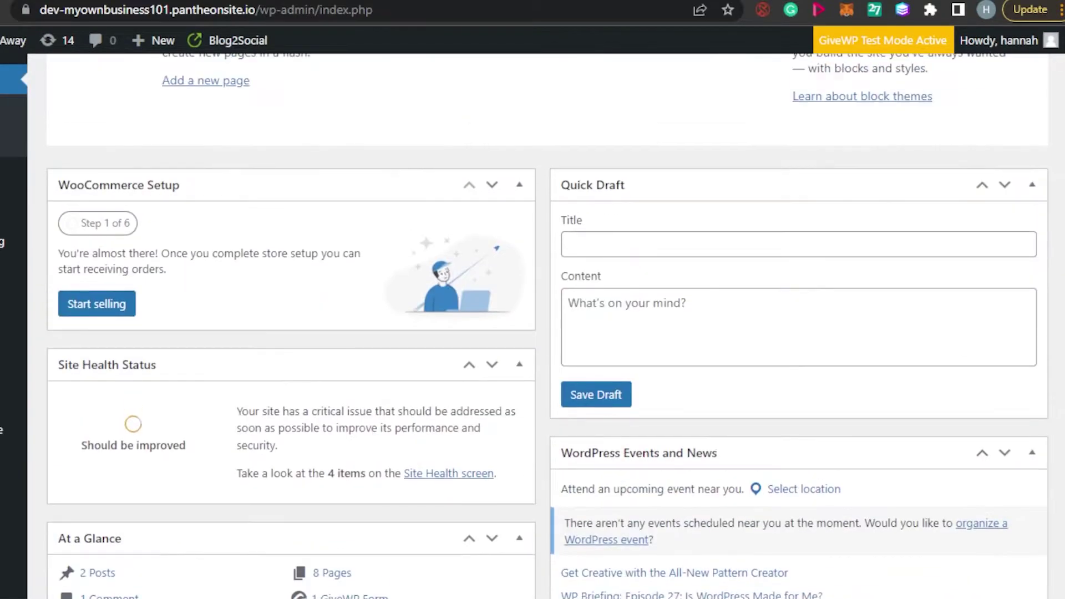
{"action": "scroll", "coordinate": [547, 326], "scroll_direction": "down", "scroll_amount": 15}
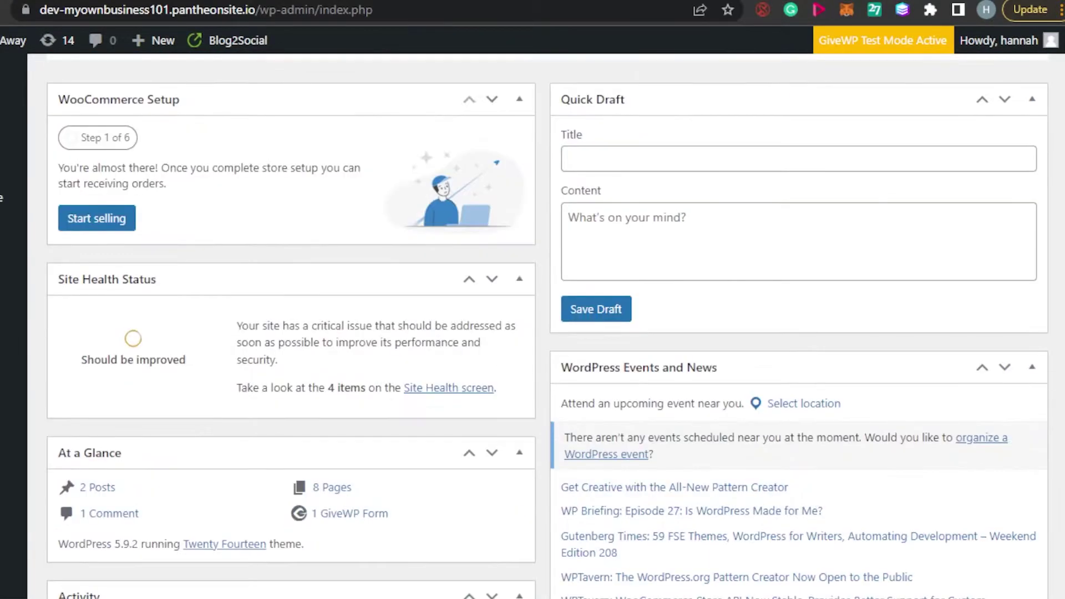
{"action": "scroll", "coordinate": [547, 326], "scroll_direction": "down", "scroll_amount": 3}
{"action": "scroll", "coordinate": [547, 326], "scroll_direction": "up", "scroll_amount": 15}
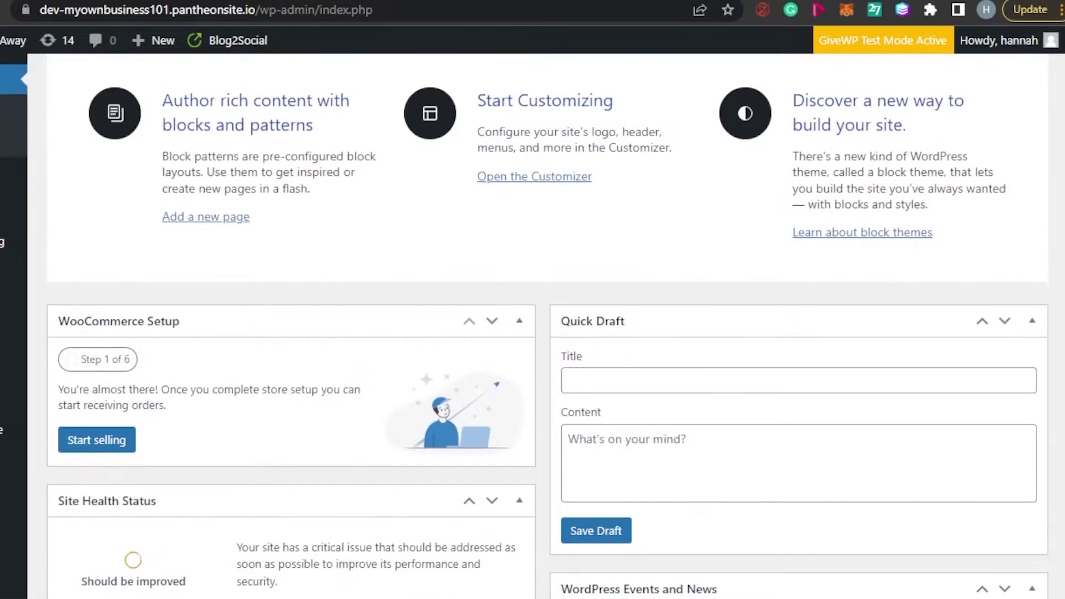
{"action": "scroll", "coordinate": [547, 326], "scroll_direction": "down", "scroll_amount": 18}
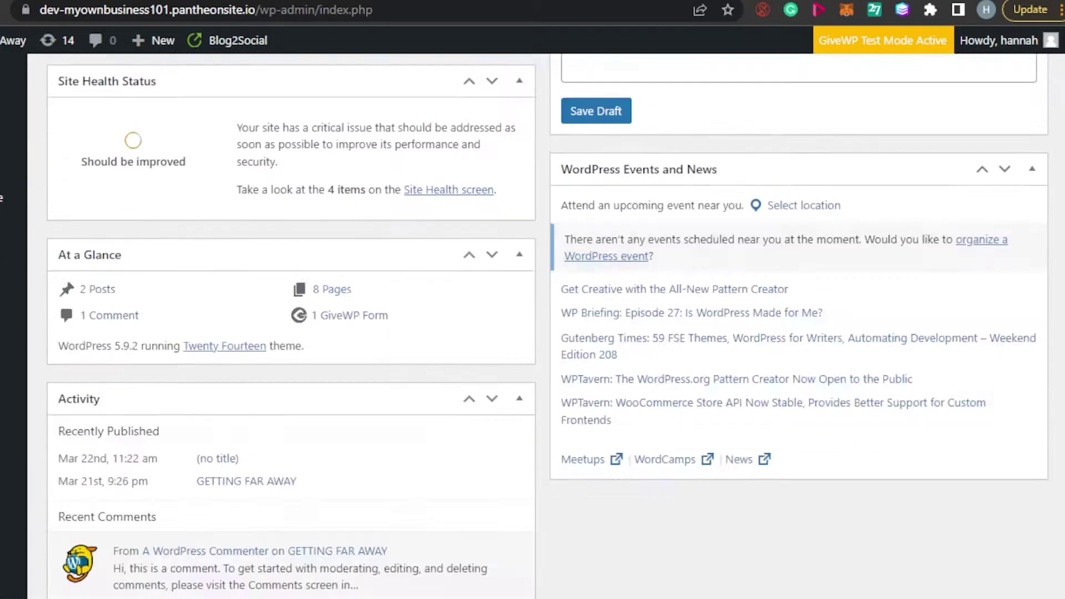
{"action": "scroll", "coordinate": [547, 326], "scroll_direction": "up", "scroll_amount": 18}
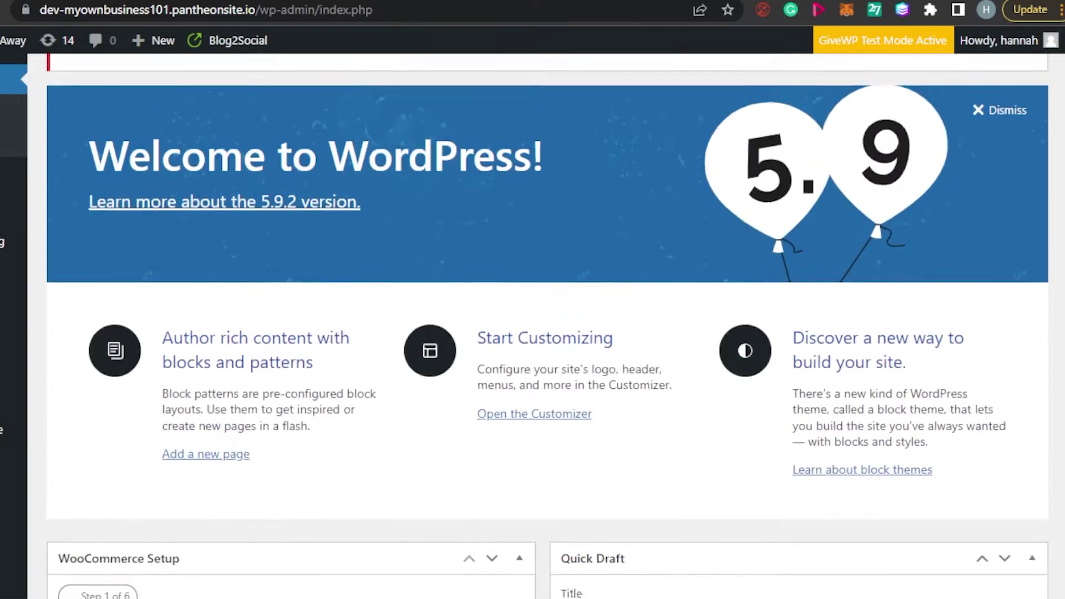
{"action": "scroll", "coordinate": [547, 326], "scroll_direction": "down", "scroll_amount": 3}
{"action": "scroll", "coordinate": [547, 326], "scroll_direction": "up", "scroll_amount": 5}
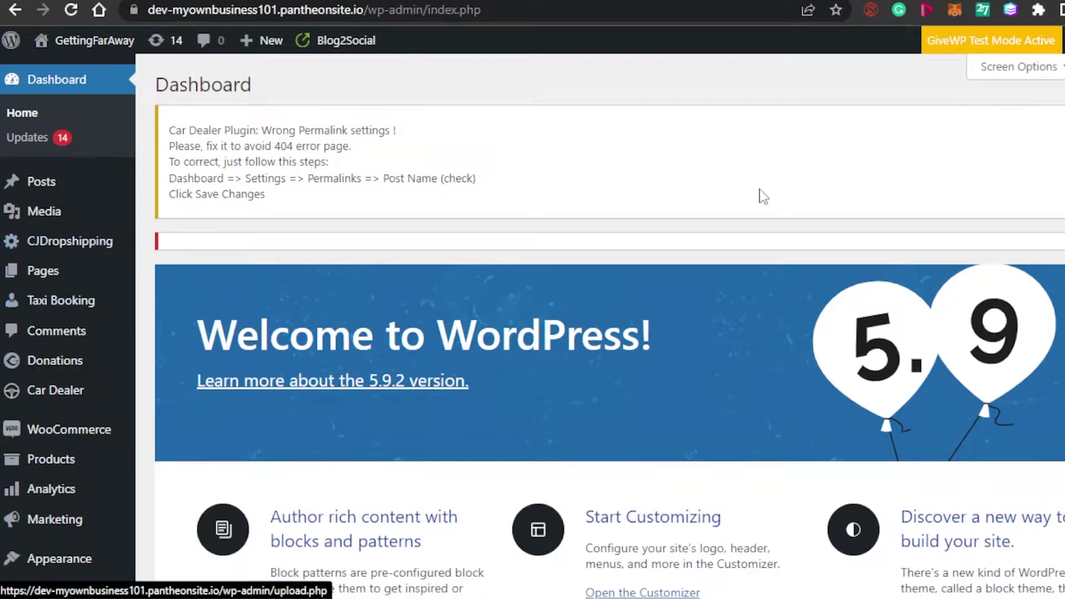
{"action": "scroll", "coordinate": [762, 197], "scroll_direction": "down", "scroll_amount": 4}
{"action": "mouse_move", "coordinate": [50, 352]}
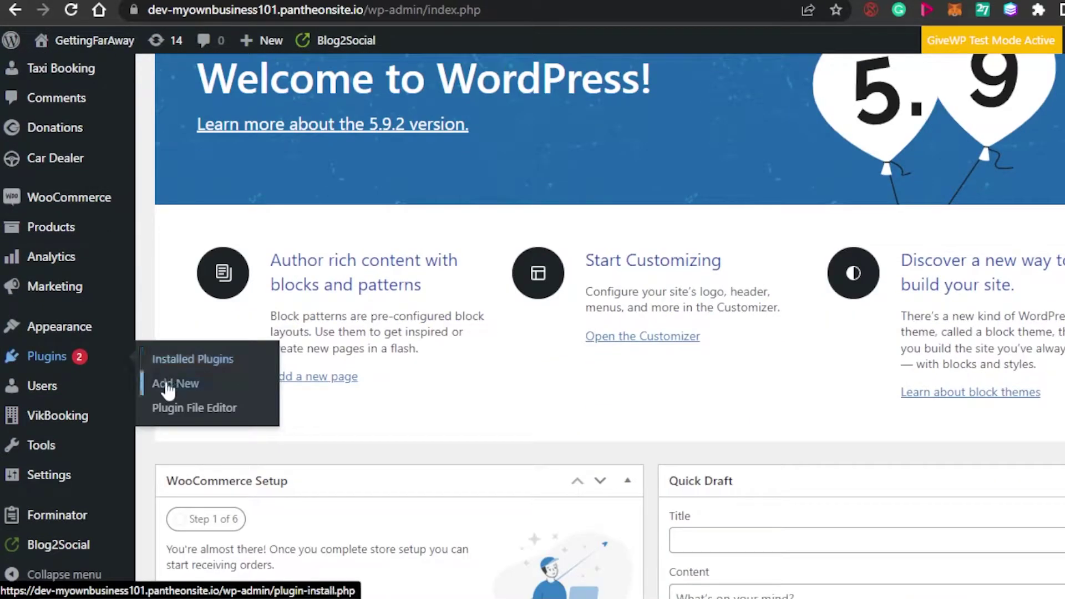
{"action": "left_click", "coordinate": [180, 388]}
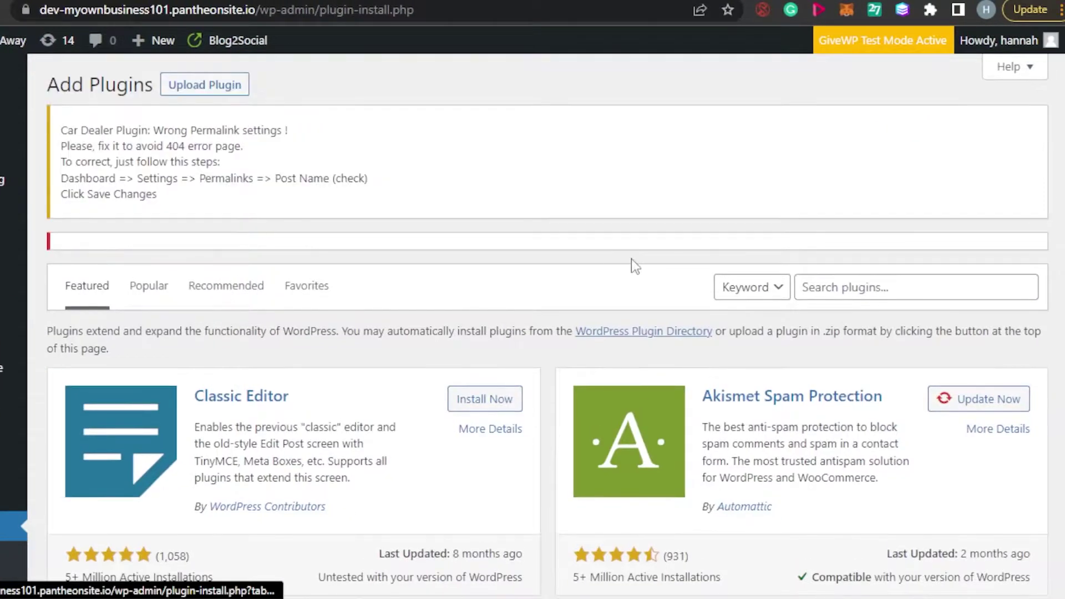
Step: Search the plugin directory for 'payment form' and confirm Forminator is listed first and Active
{"action": "left_click", "coordinate": [888, 293]}
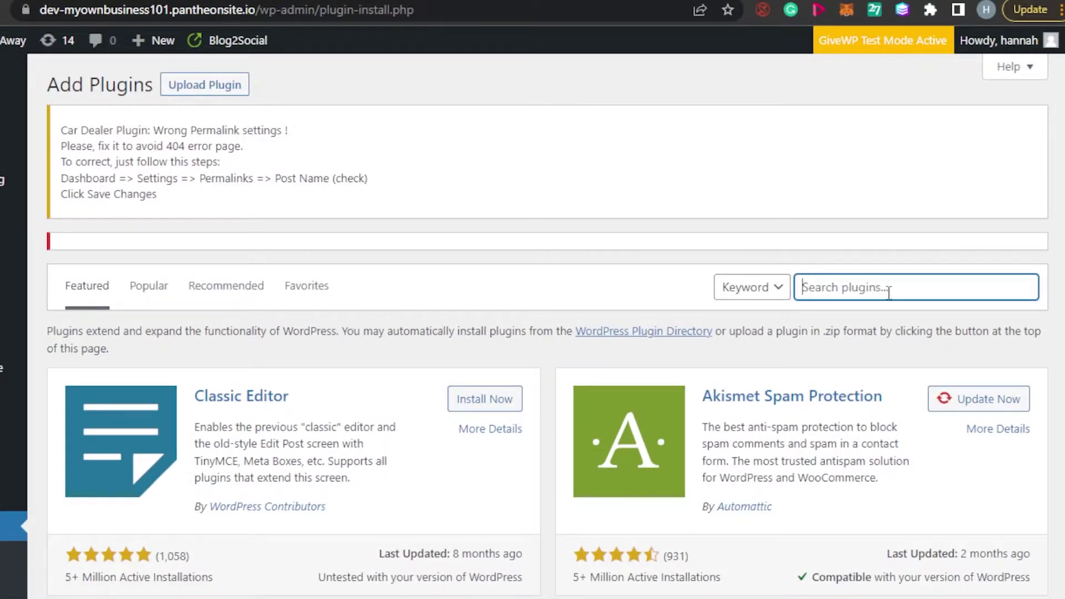
{"action": "type", "text": "paymen"}
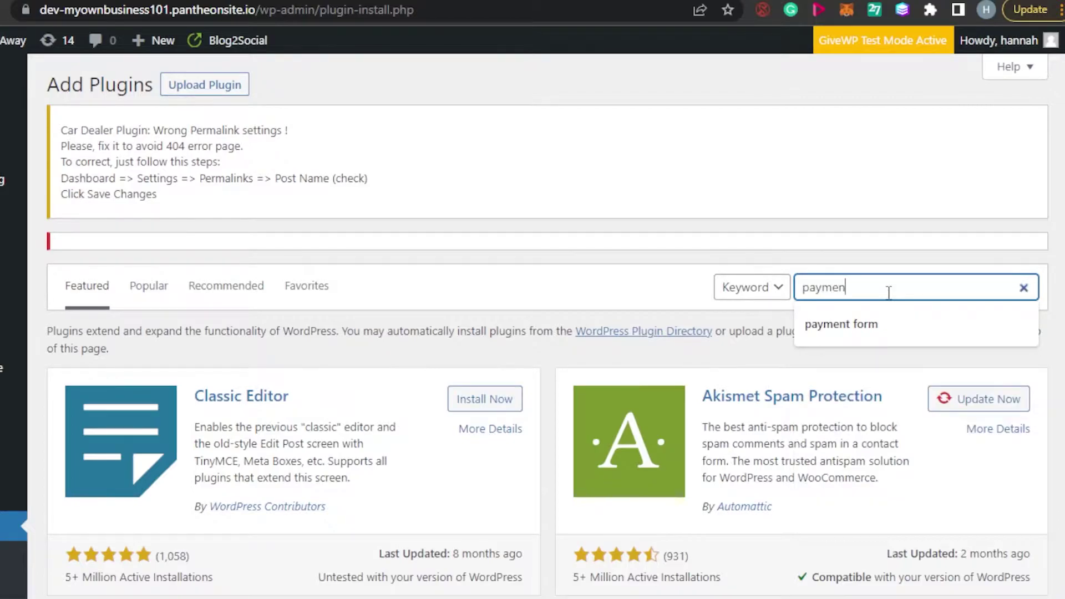
{"action": "left_click", "coordinate": [840, 324]}
{"action": "scroll", "coordinate": [548, 326], "scroll_direction": "down", "scroll_amount": 15}
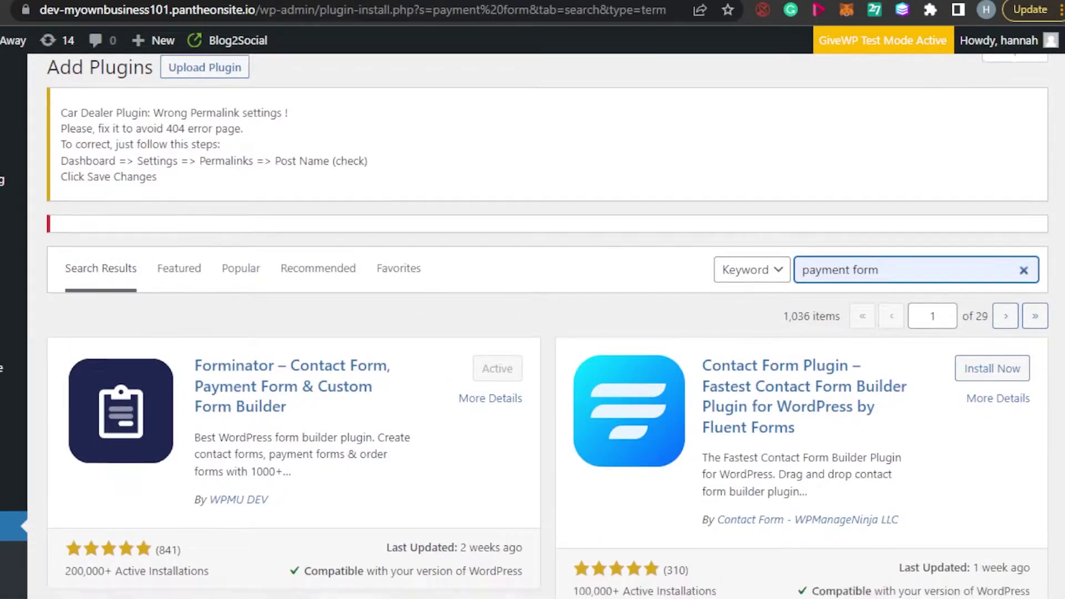
{"action": "scroll", "coordinate": [548, 326], "scroll_direction": "up", "scroll_amount": 15}
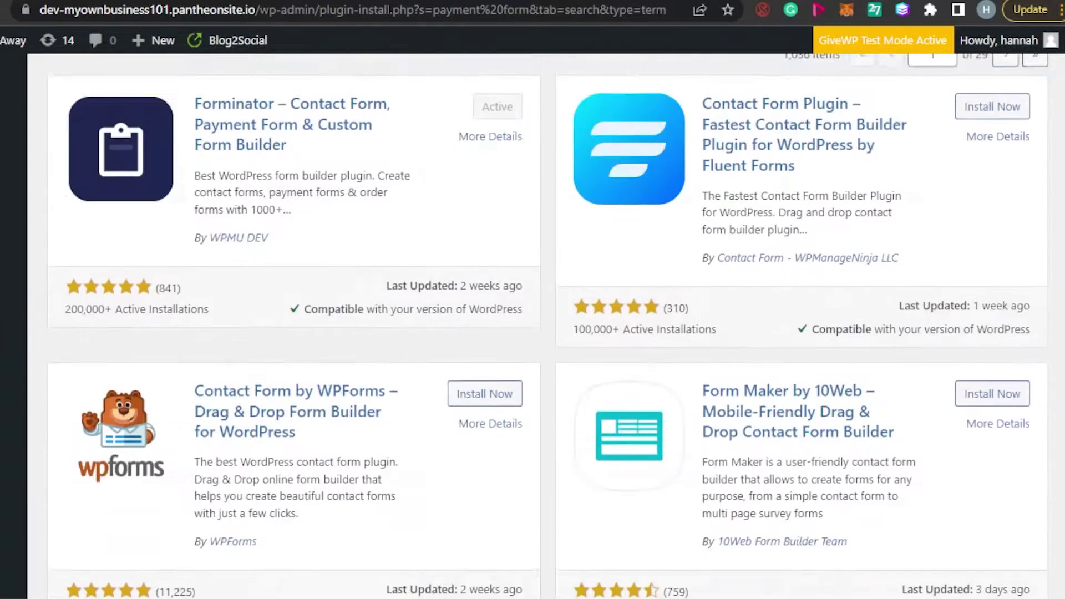
{"action": "scroll", "coordinate": [548, 326], "scroll_direction": "down", "scroll_amount": 5}
{"action": "scroll", "coordinate": [548, 326], "scroll_direction": "up", "scroll_amount": 4}
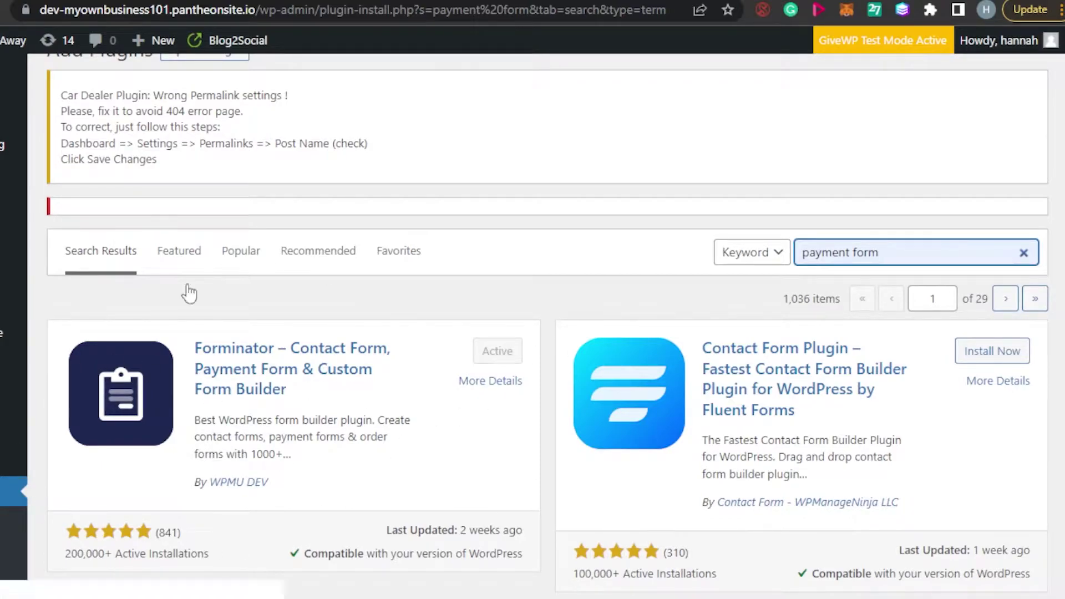
Step: Open Forminator's dashboard and scroll to the Forms card showing 'Payment form test'
{"action": "scroll", "coordinate": [180, 152], "scroll_direction": "down", "scroll_amount": 4}
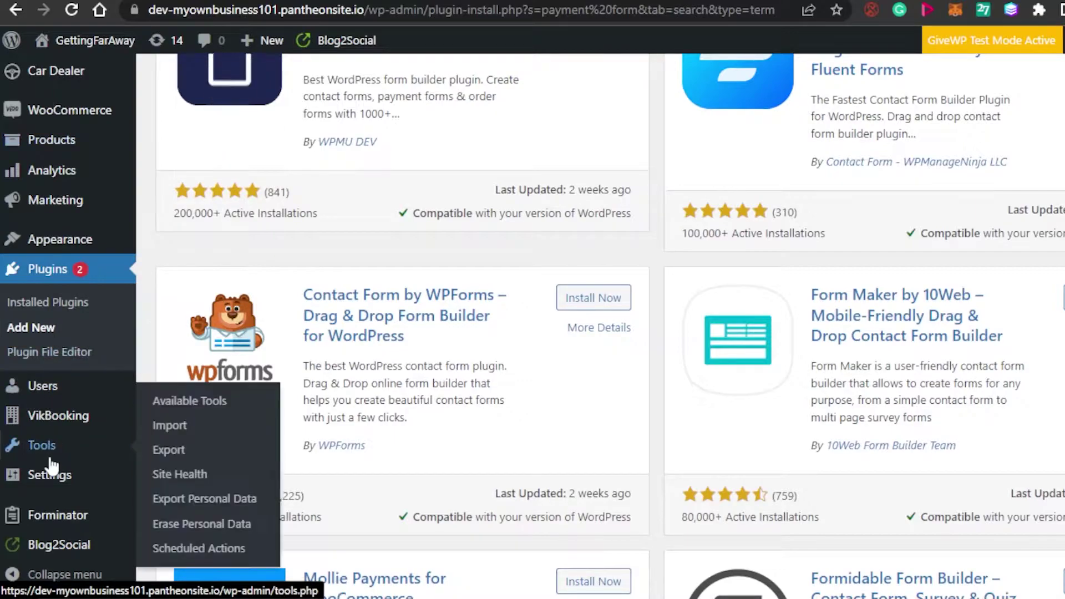
{"action": "left_click", "coordinate": [62, 517]}
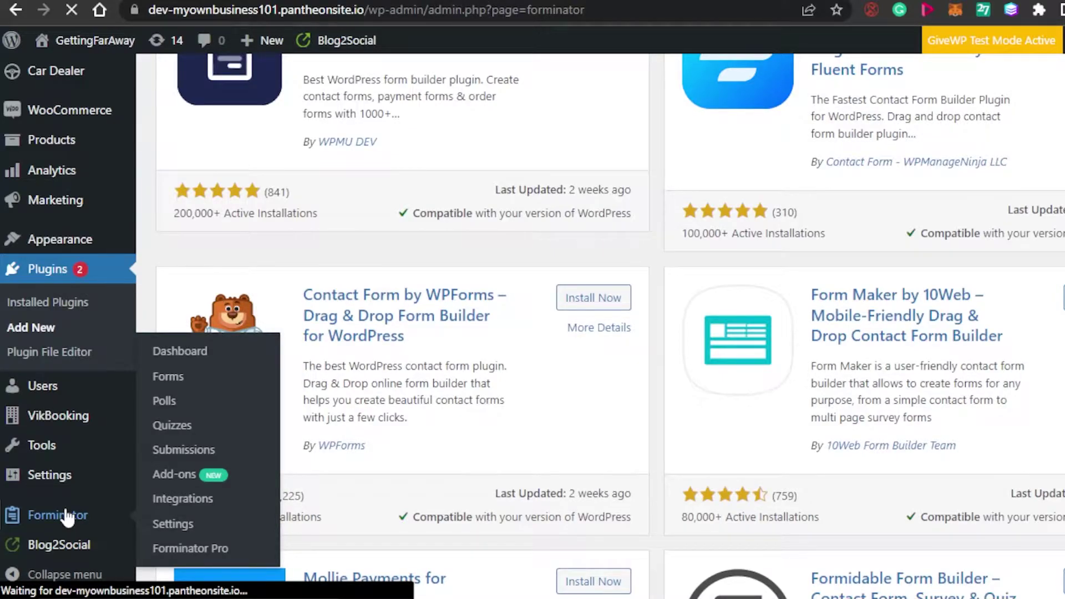
{"action": "scroll", "coordinate": [66, 517], "scroll_direction": "down", "scroll_amount": 8}
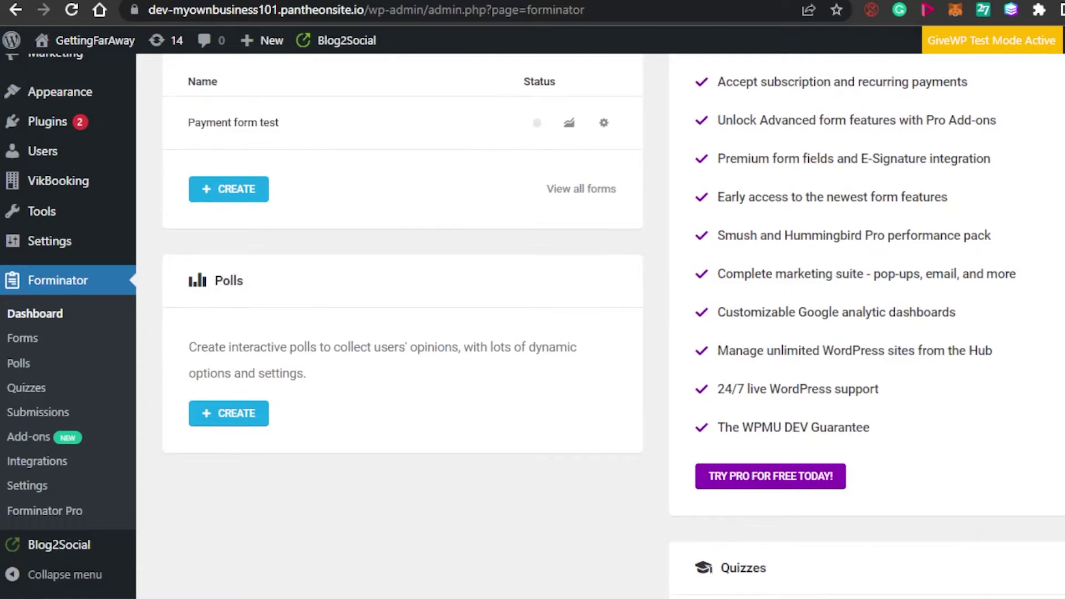
{"action": "scroll", "coordinate": [533, 325], "scroll_direction": "up", "scroll_amount": 9}
{"action": "scroll", "coordinate": [532, 325], "scroll_direction": "down", "scroll_amount": 7}
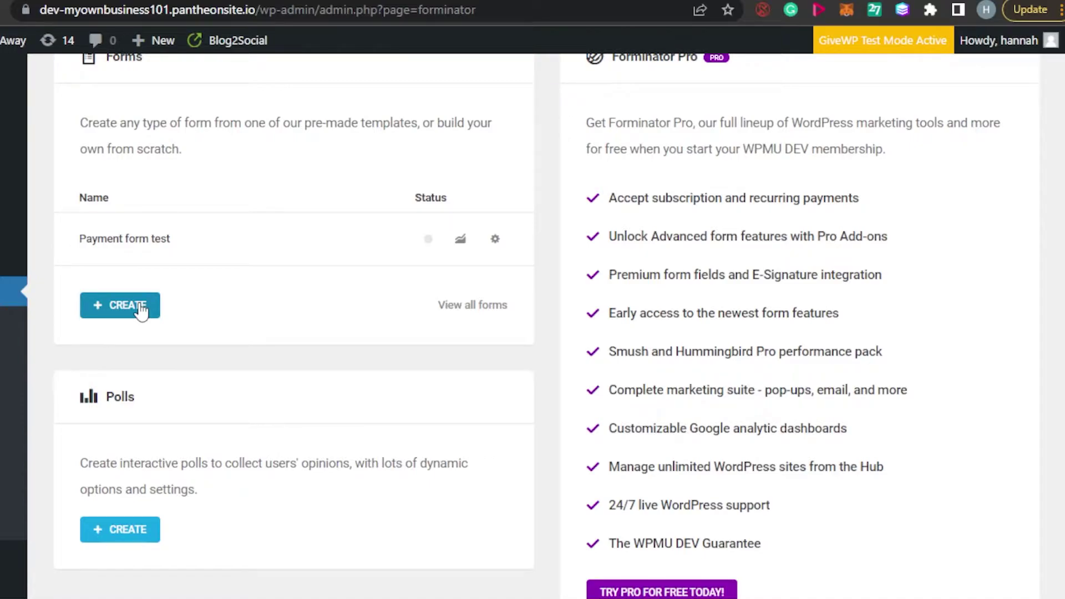
Step: Start a new form from the Blank template and enter 'Test Form' as its name
{"action": "left_click", "coordinate": [141, 311]}
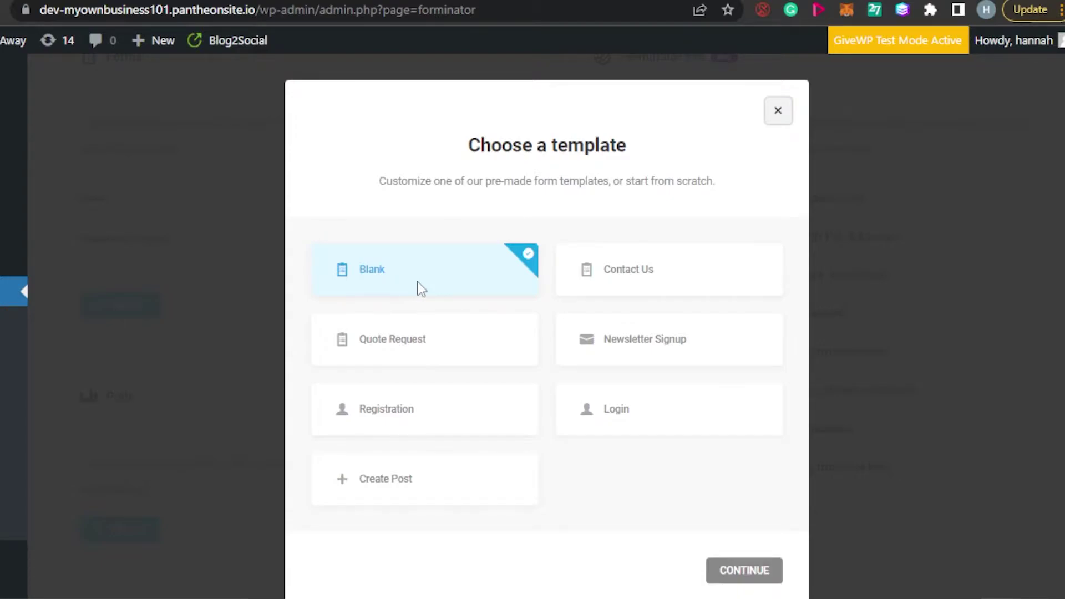
{"action": "key", "text": "Escape"}
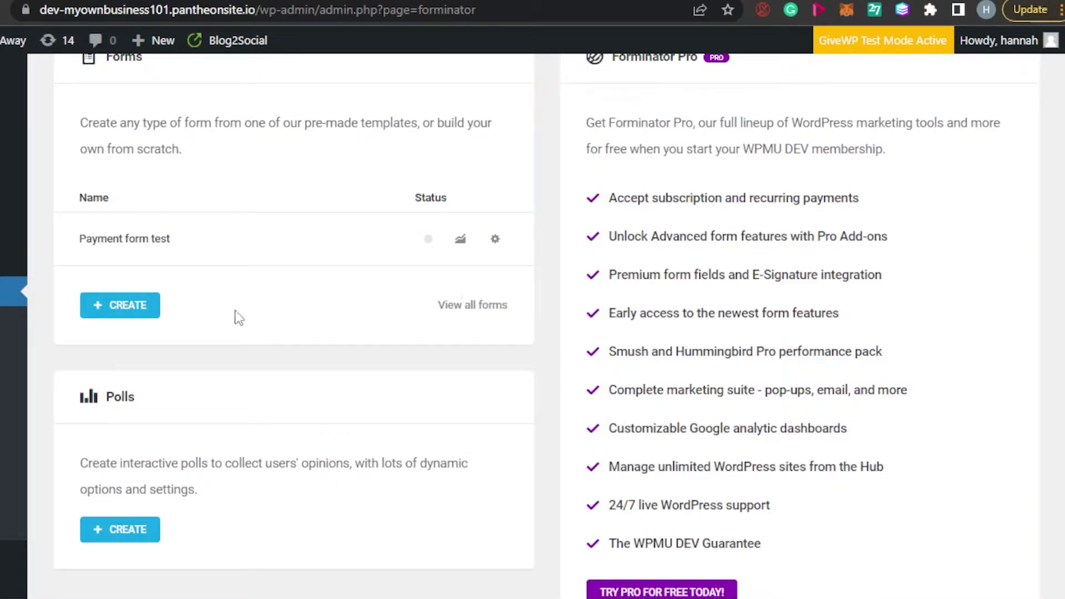
{"action": "left_click", "coordinate": [135, 319]}
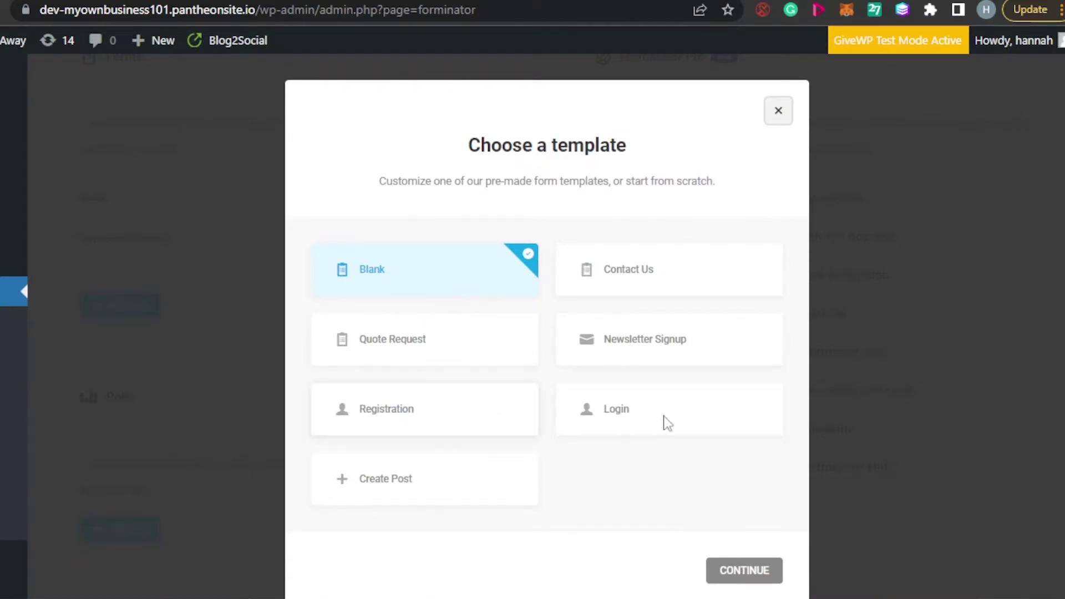
{"action": "left_click", "coordinate": [760, 570]}
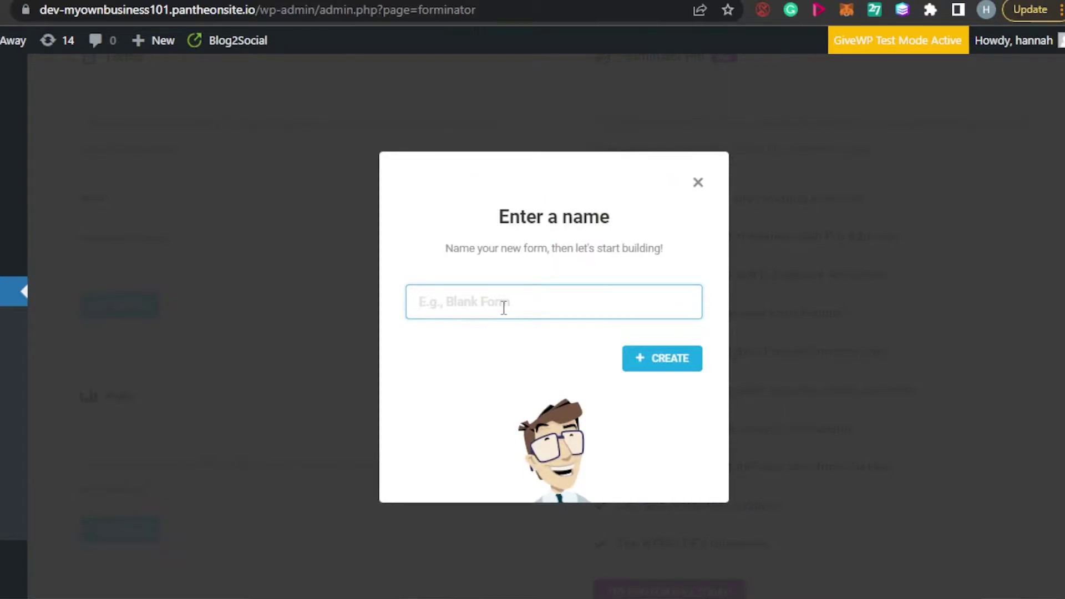
{"action": "type", "text": "Tes"}
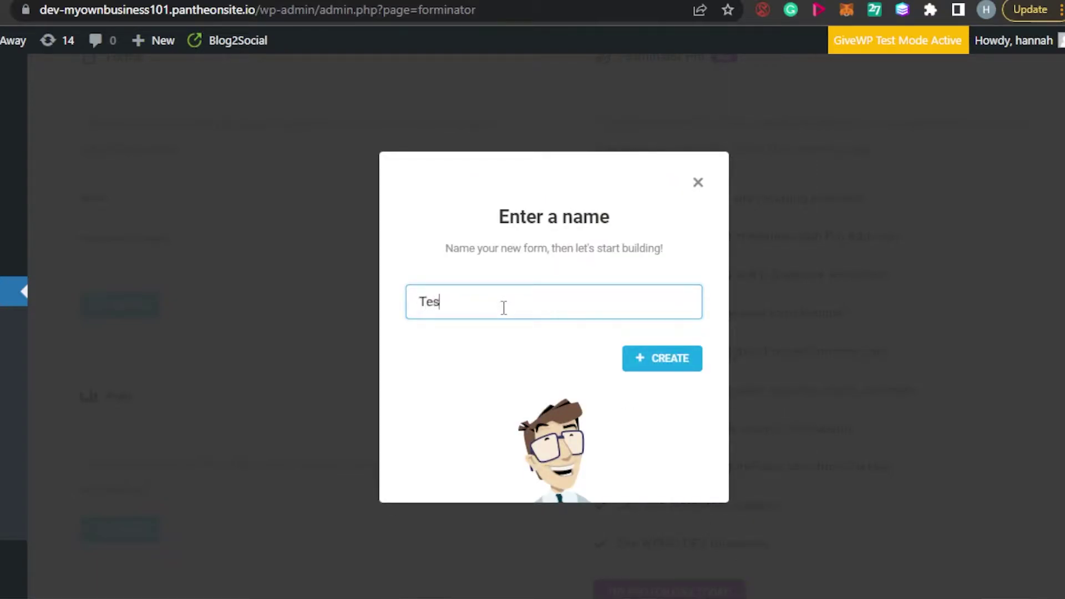
{"action": "type", "text": "t Form"}
Step: Create the 'Test Form' draft and bring up the Insert Fields dialog
{"action": "left_click", "coordinate": [656, 361]}
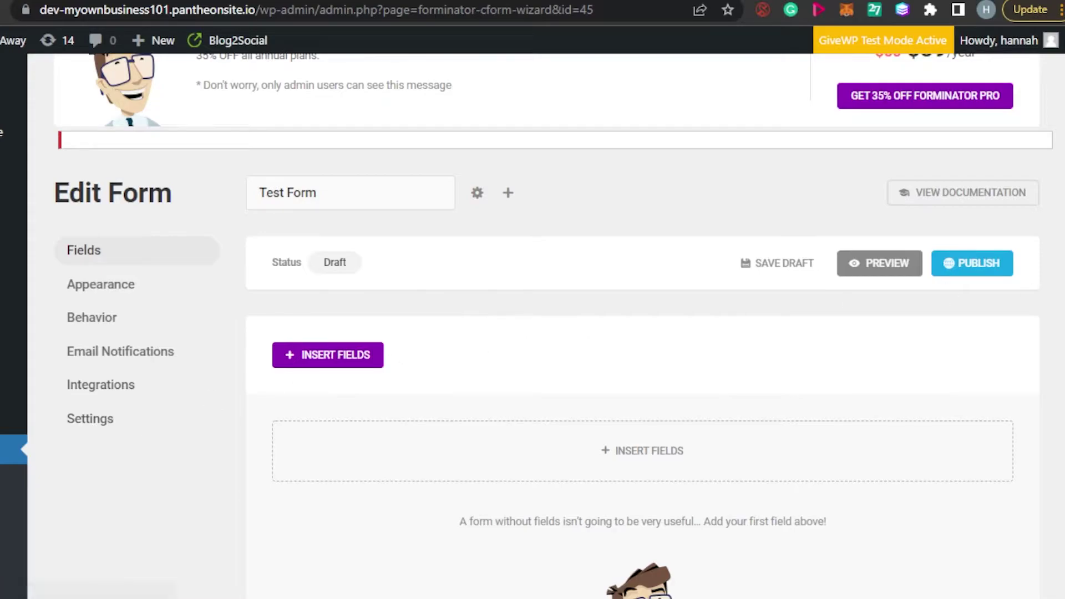
{"action": "scroll", "coordinate": [379, 210], "scroll_direction": "down", "scroll_amount": 3}
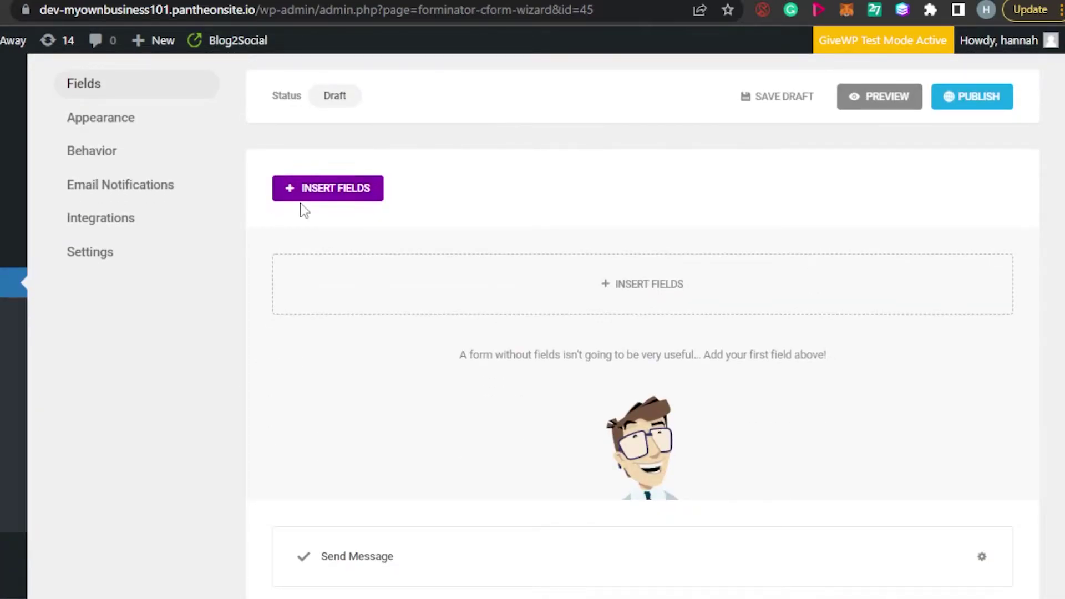
{"action": "left_click", "coordinate": [350, 194]}
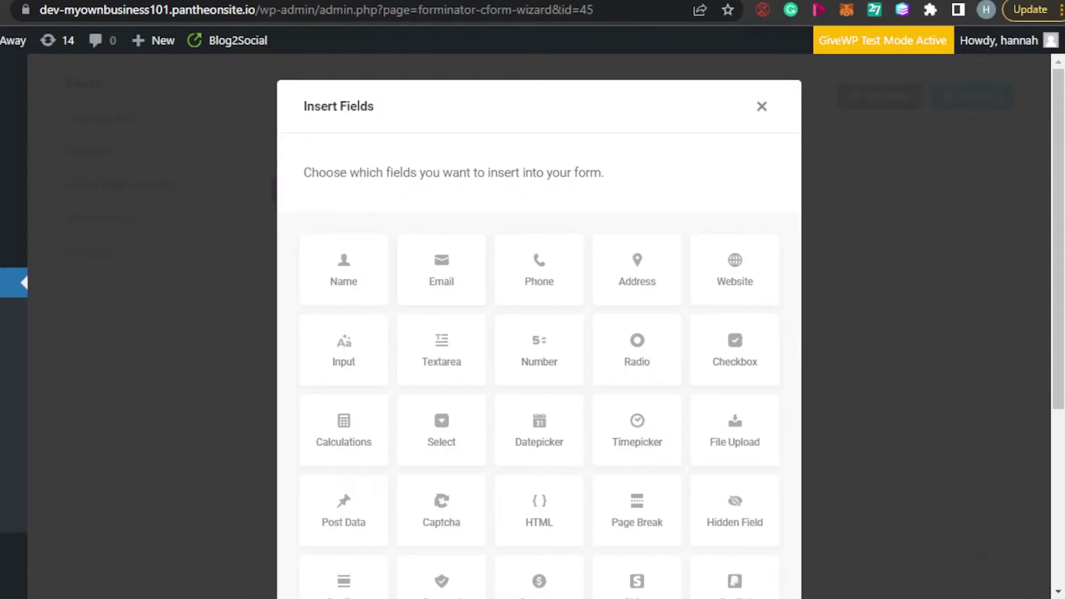
Step: Tick the Name, Email, Captcha, Stripe, Currency and PayPal field tiles
{"action": "mouse_move", "coordinate": [1059, 169]}
{"action": "left_mouse_down"}
{"action": "mouse_move", "coordinate": [1059, 262]}
{"action": "mouse_move", "coordinate": [1059, 205]}
{"action": "mouse_move", "coordinate": [1059, 231]}
{"action": "left_mouse_up"}
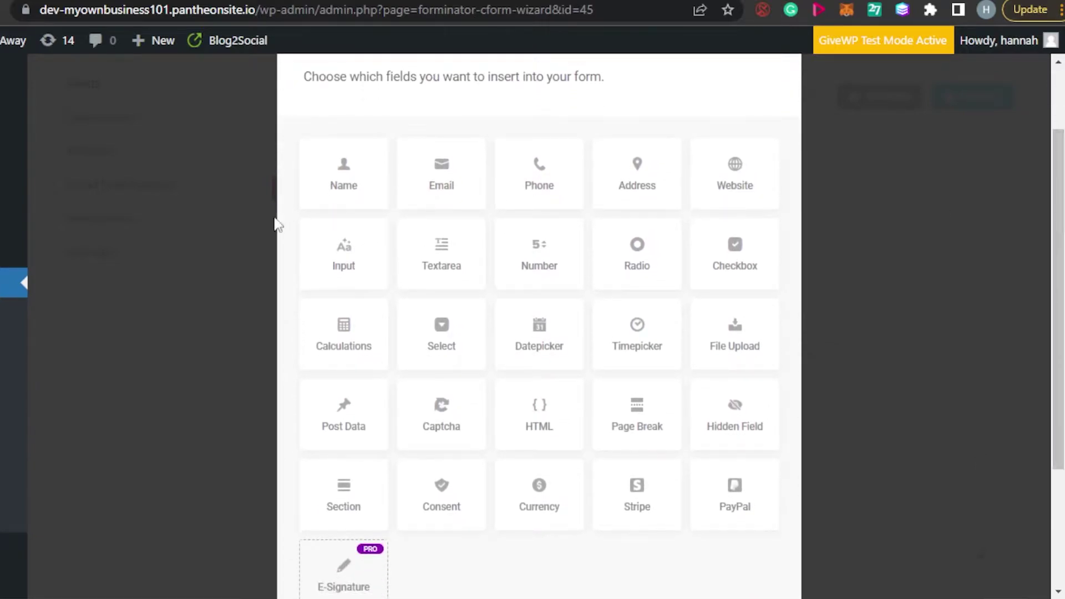
{"action": "left_click", "coordinate": [335, 191]}
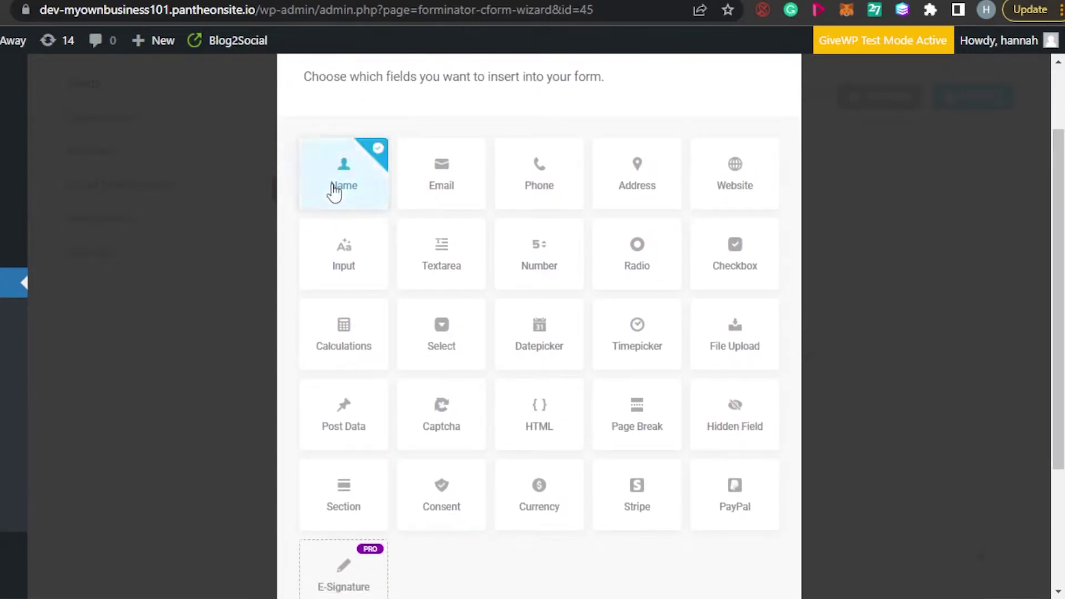
{"action": "left_click", "coordinate": [447, 190]}
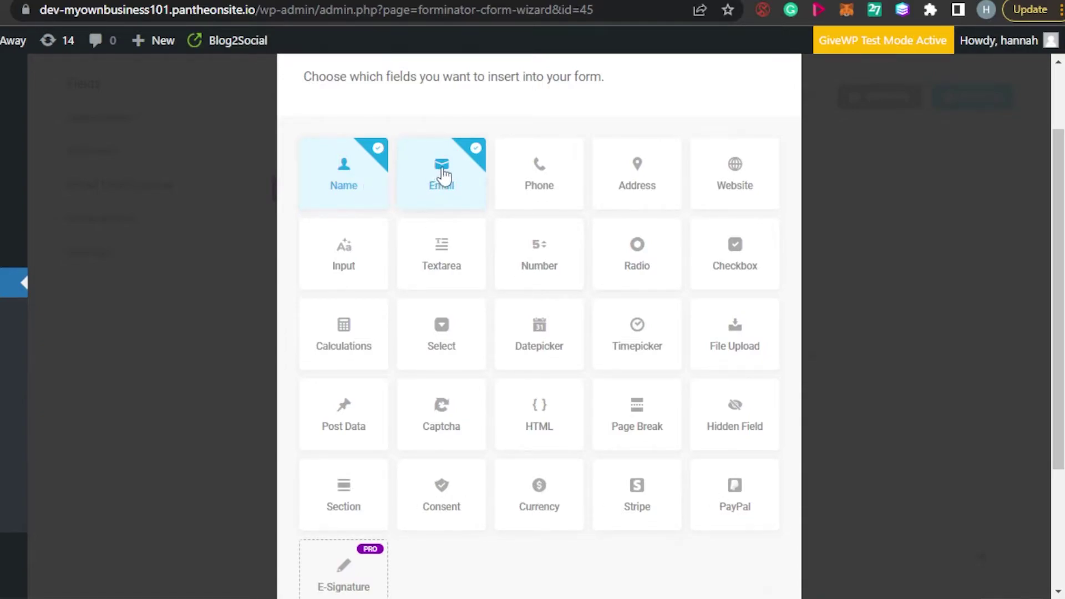
{"action": "left_click", "coordinate": [431, 416]}
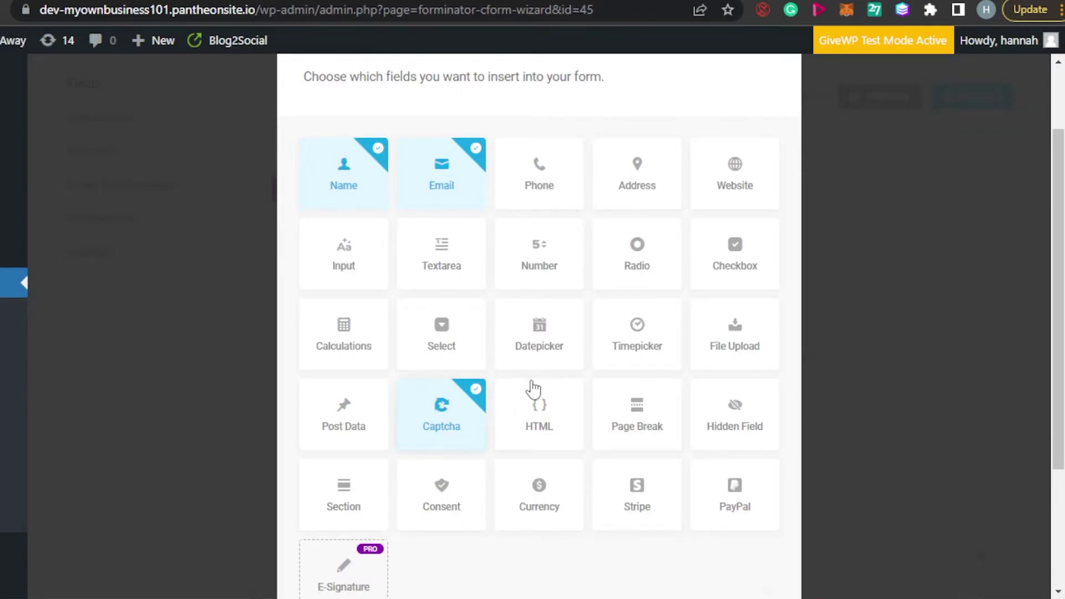
{"action": "left_click", "coordinate": [643, 510]}
{"action": "left_click", "coordinate": [543, 505]}
{"action": "left_click", "coordinate": [749, 506]}
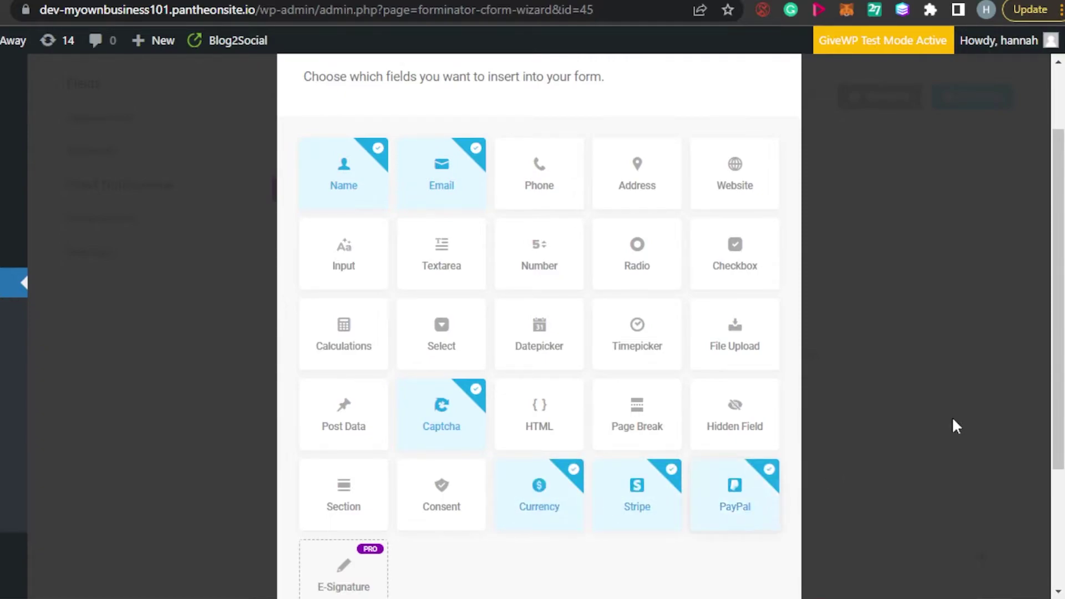
{"action": "left_click_drag", "start_coordinate": [1060, 294], "coordinate": [1060, 261]}
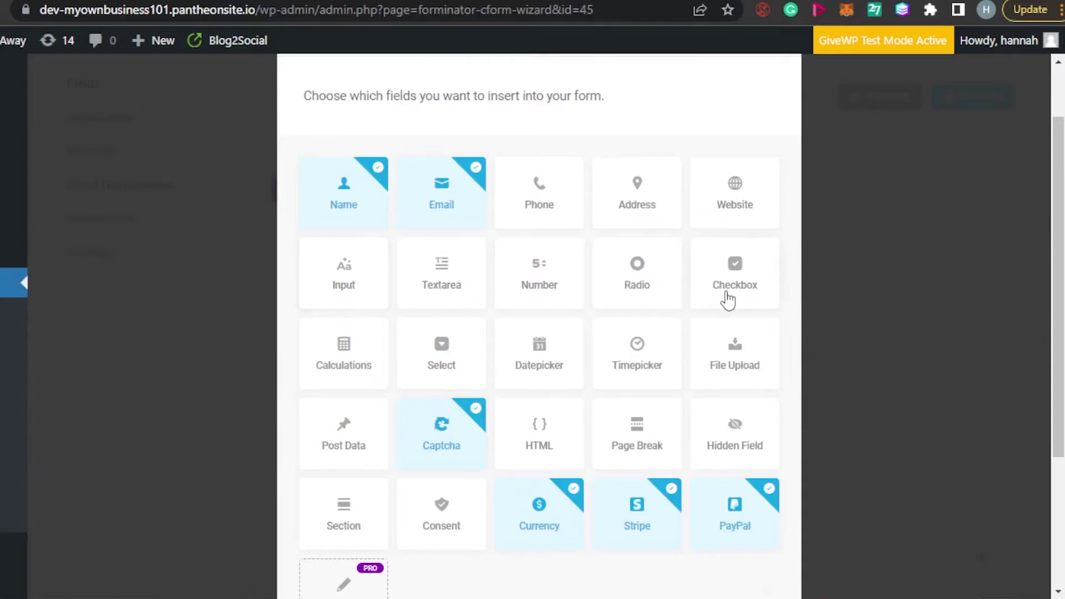
{"action": "scroll", "coordinate": [1057, 226], "scroll_direction": "down", "scroll_amount": 4}
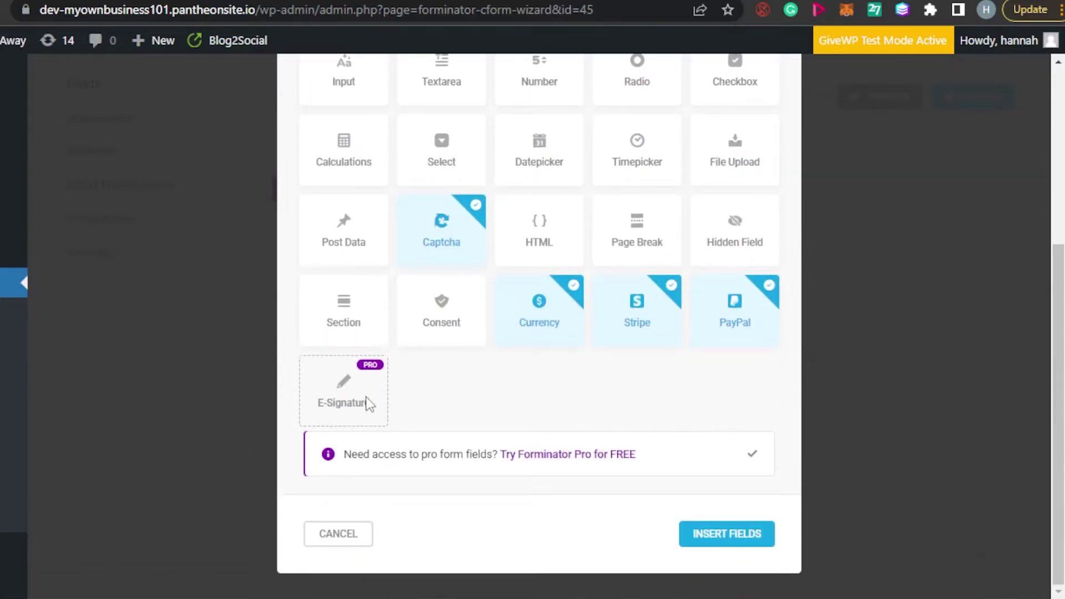
Step: Insert the six selected fields into Test Form and return to the top of the builder
{"action": "left_click", "coordinate": [747, 535]}
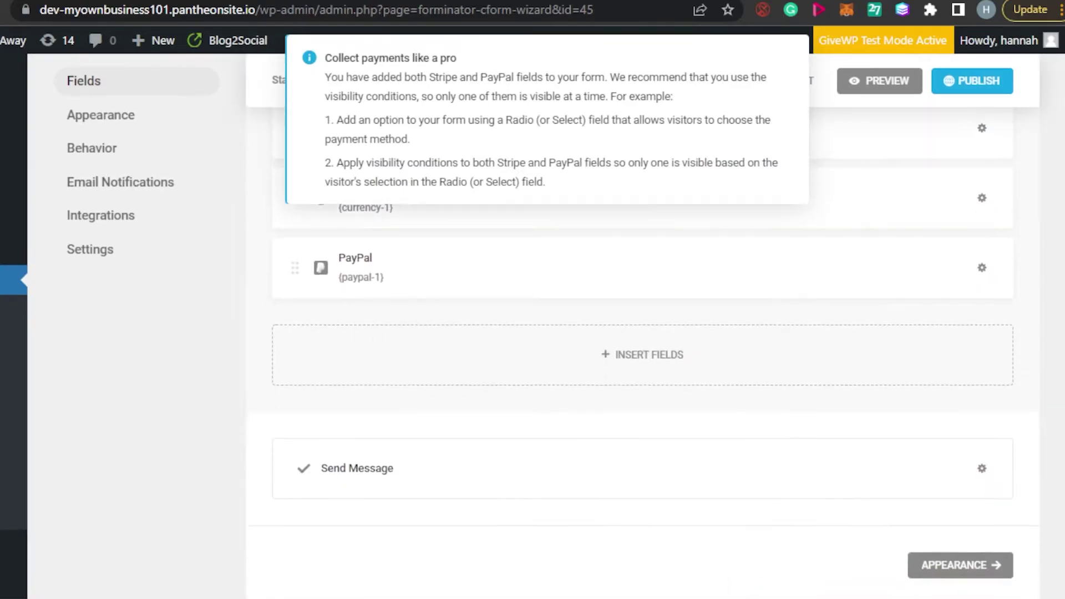
{"action": "scroll", "coordinate": [642, 332], "scroll_direction": "up", "scroll_amount": 5}
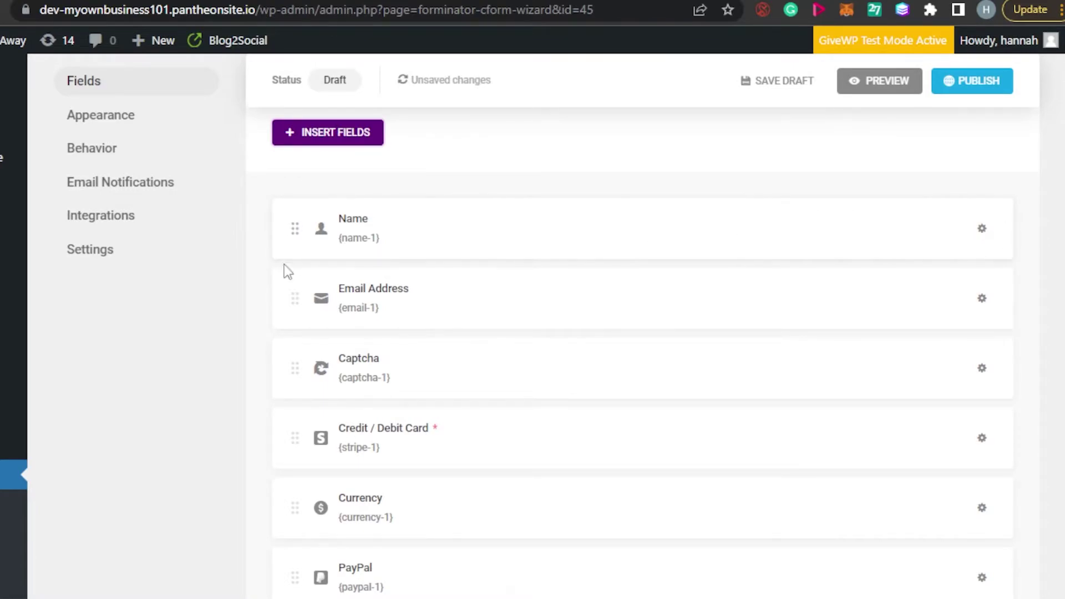
{"action": "left_click", "coordinate": [430, 232]}
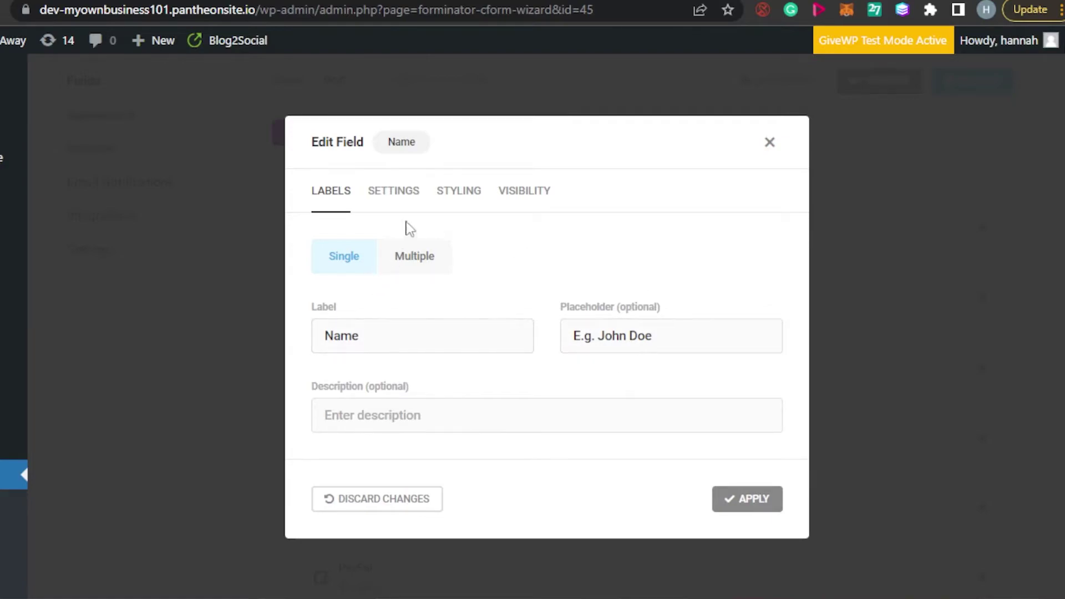
{"action": "left_click", "coordinate": [394, 195]}
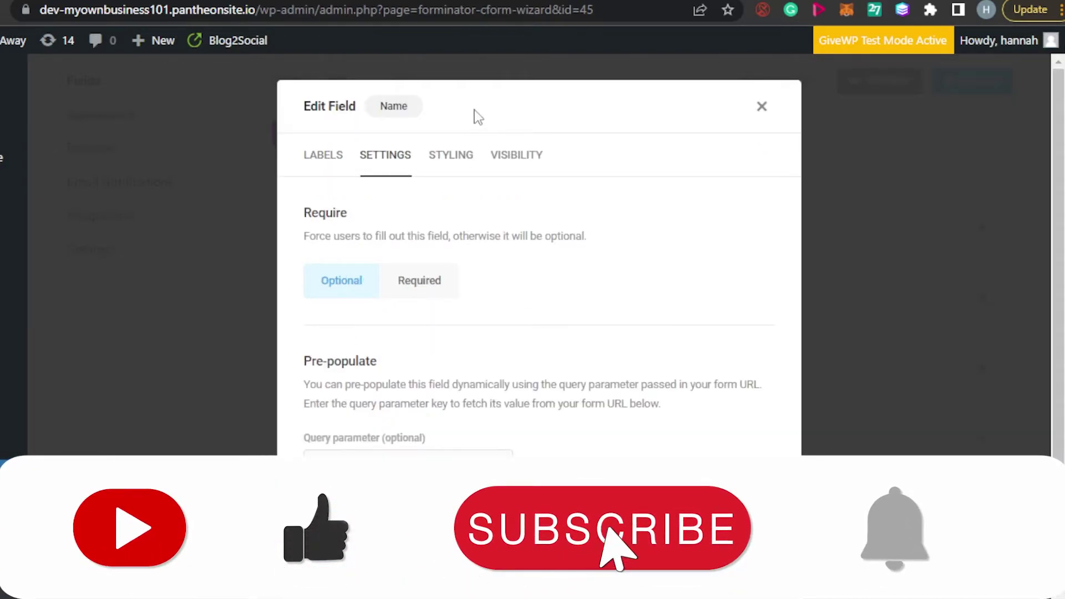
{"action": "left_click", "coordinate": [455, 154]}
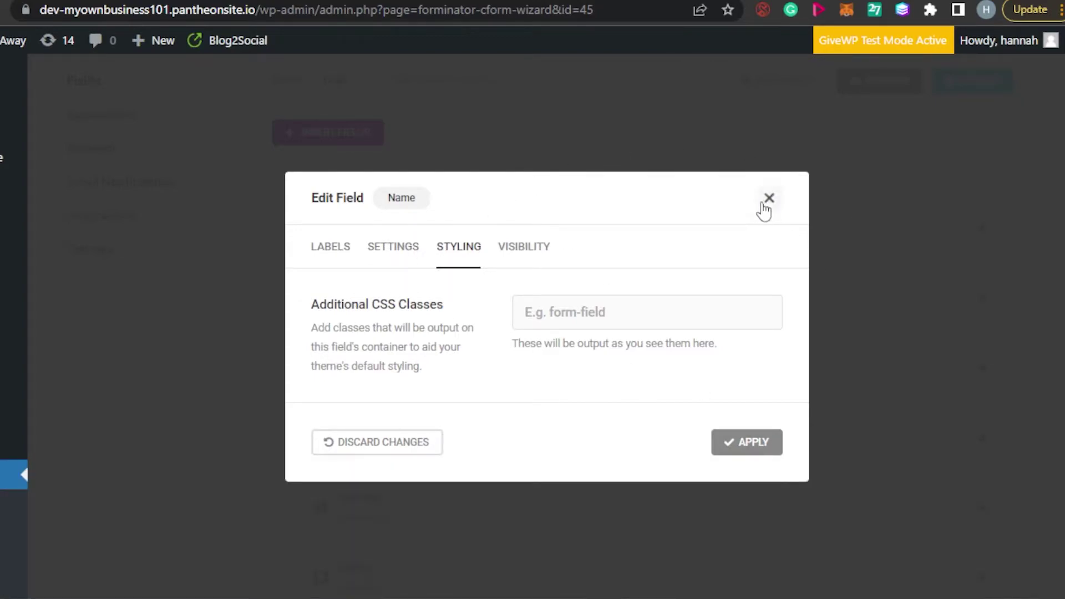
{"action": "left_click", "coordinate": [767, 198]}
{"action": "scroll", "coordinate": [768, 205], "scroll_direction": "up", "scroll_amount": 4}
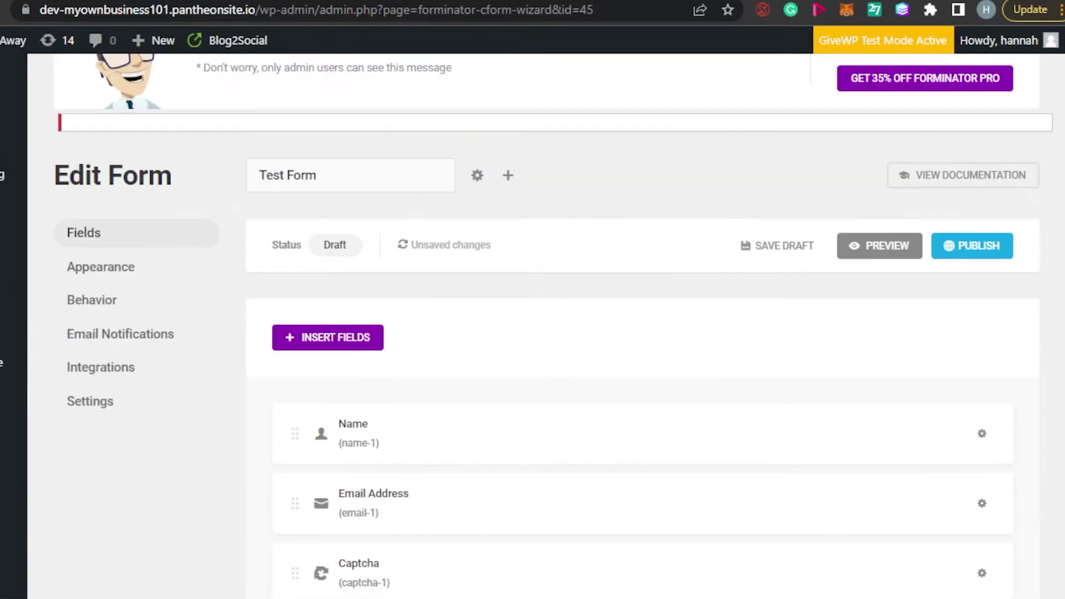
{"action": "left_click", "coordinate": [118, 268]}
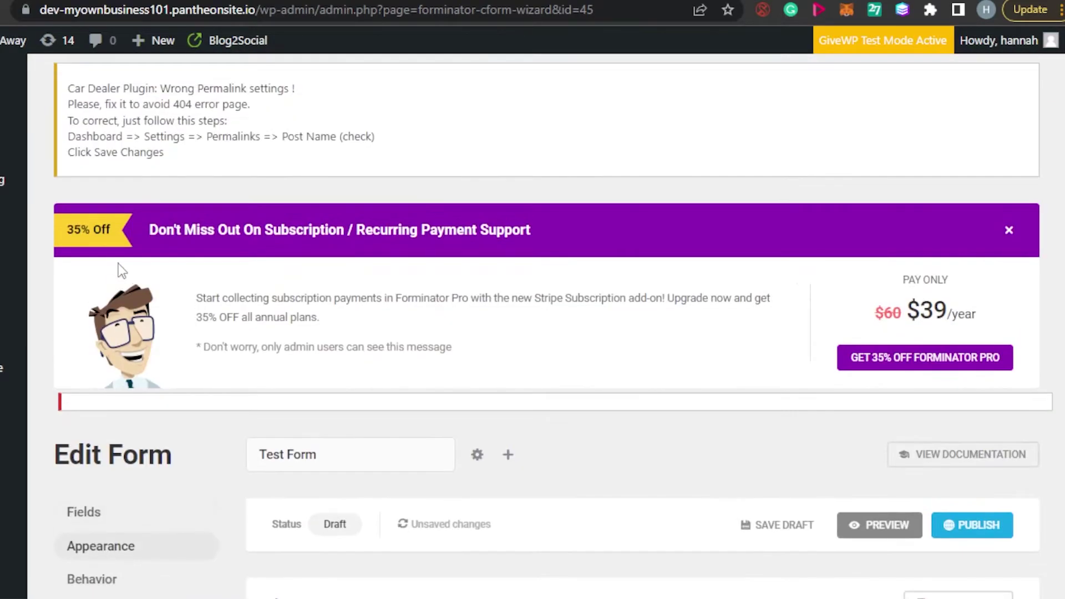
{"action": "scroll", "coordinate": [785, 315], "scroll_direction": "down", "scroll_amount": 10}
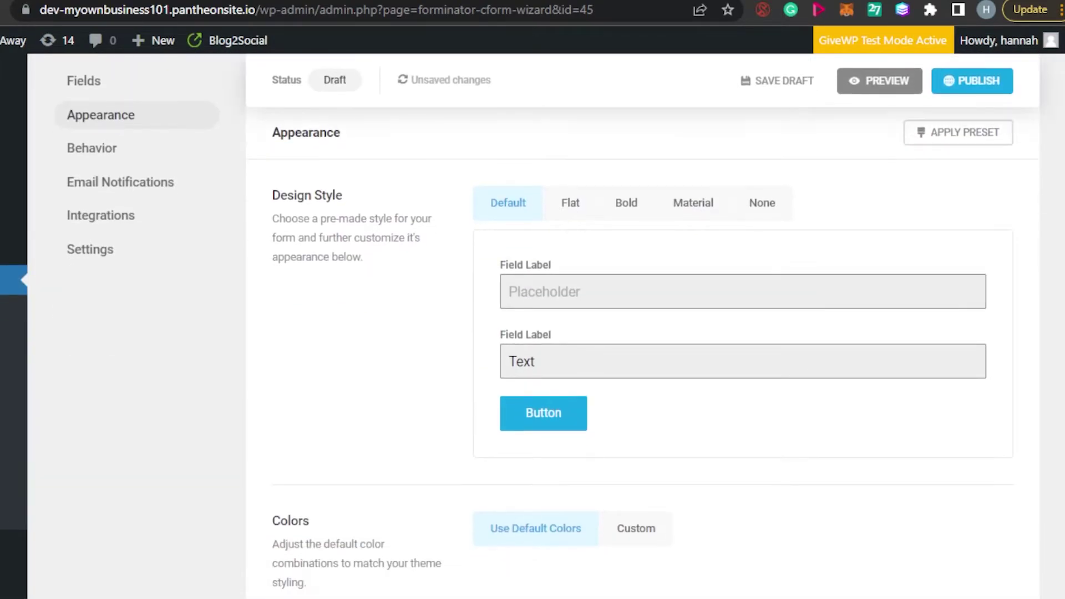
{"action": "scroll", "coordinate": [786, 315], "scroll_direction": "up", "scroll_amount": 3}
{"action": "scroll", "coordinate": [785, 315], "scroll_direction": "down", "scroll_amount": 1}
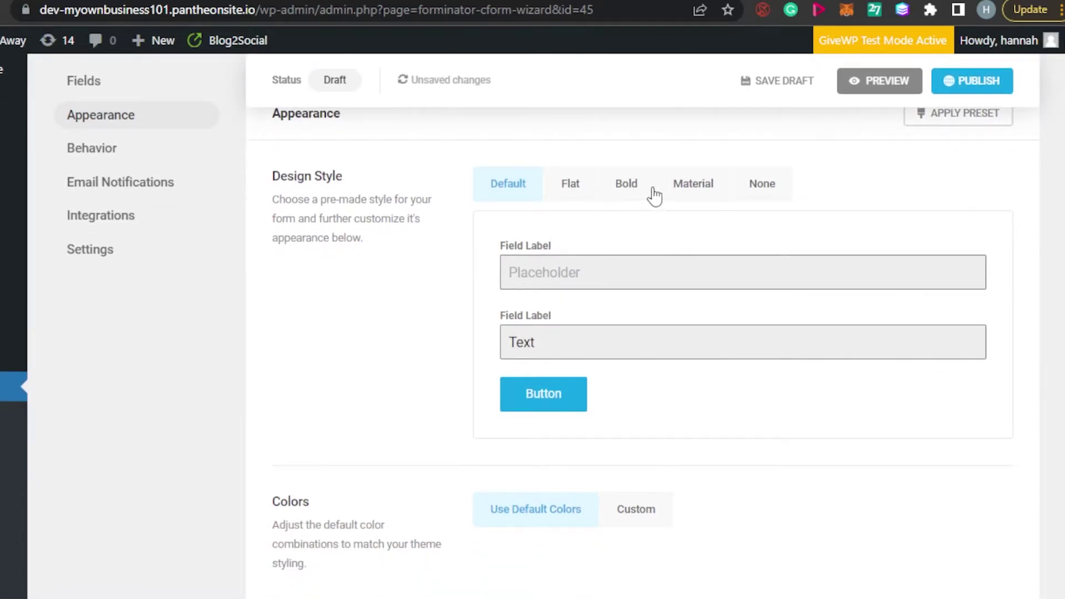
{"action": "left_click", "coordinate": [622, 190]}
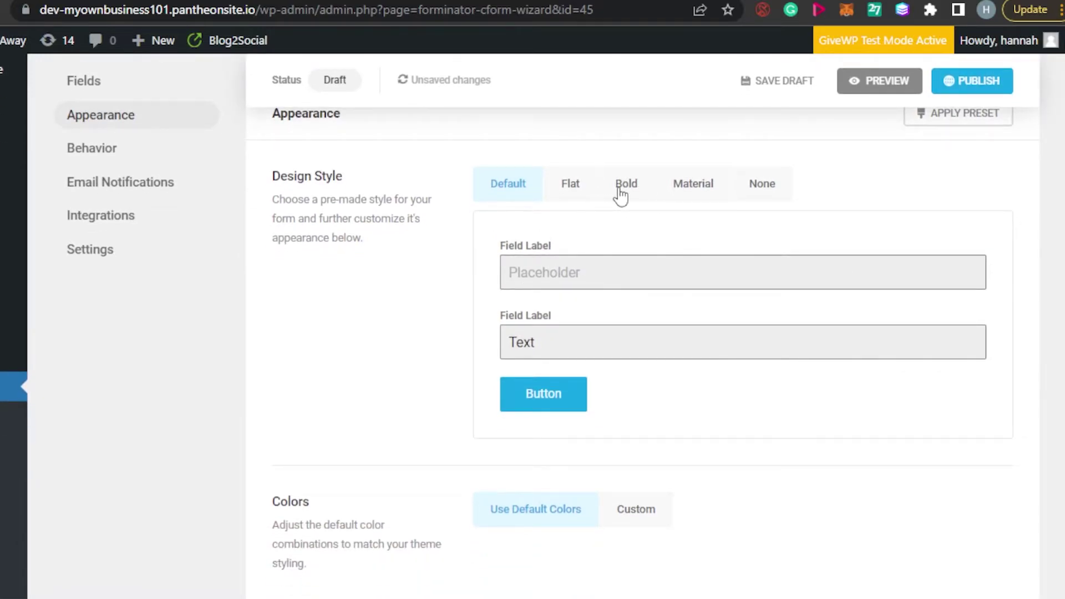
{"action": "left_click", "coordinate": [564, 195]}
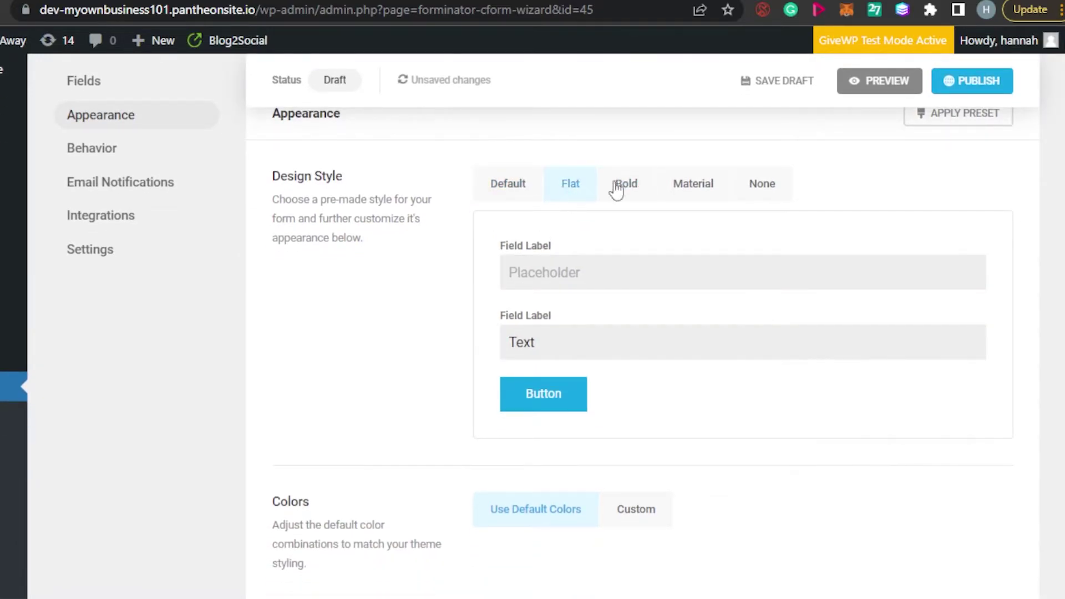
{"action": "left_click", "coordinate": [783, 189]}
{"action": "left_click", "coordinate": [513, 188]}
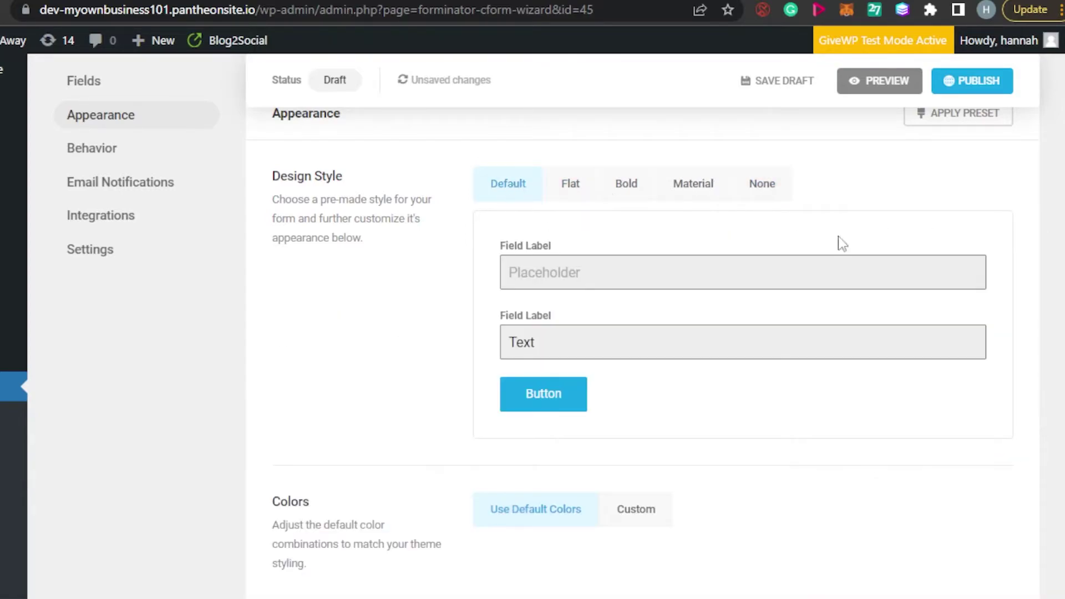
{"action": "scroll", "coordinate": [575, 335], "scroll_direction": "down", "scroll_amount": 5}
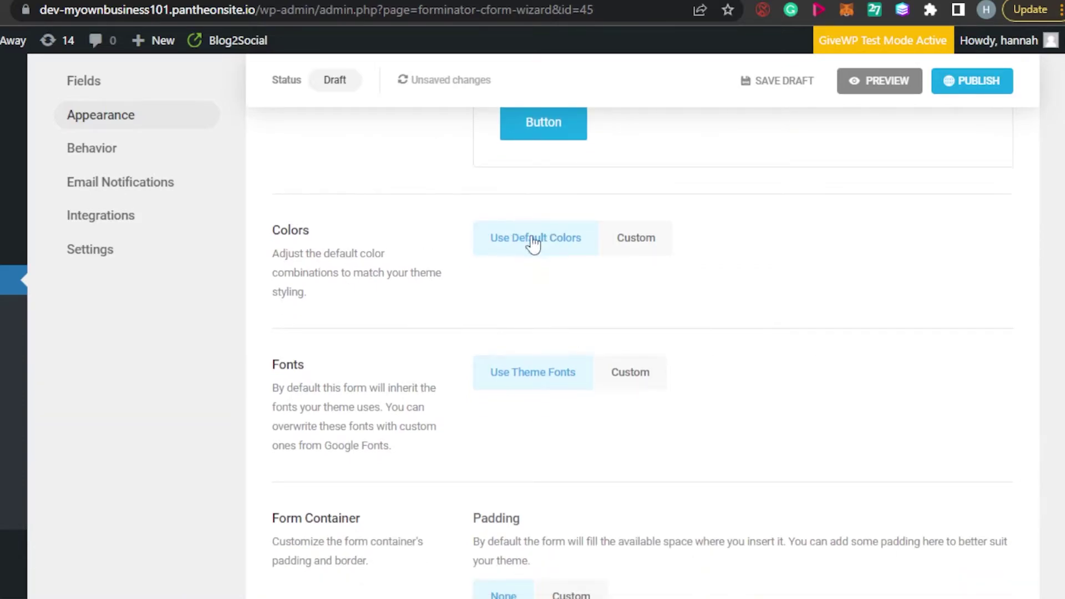
{"action": "left_click", "coordinate": [634, 249]}
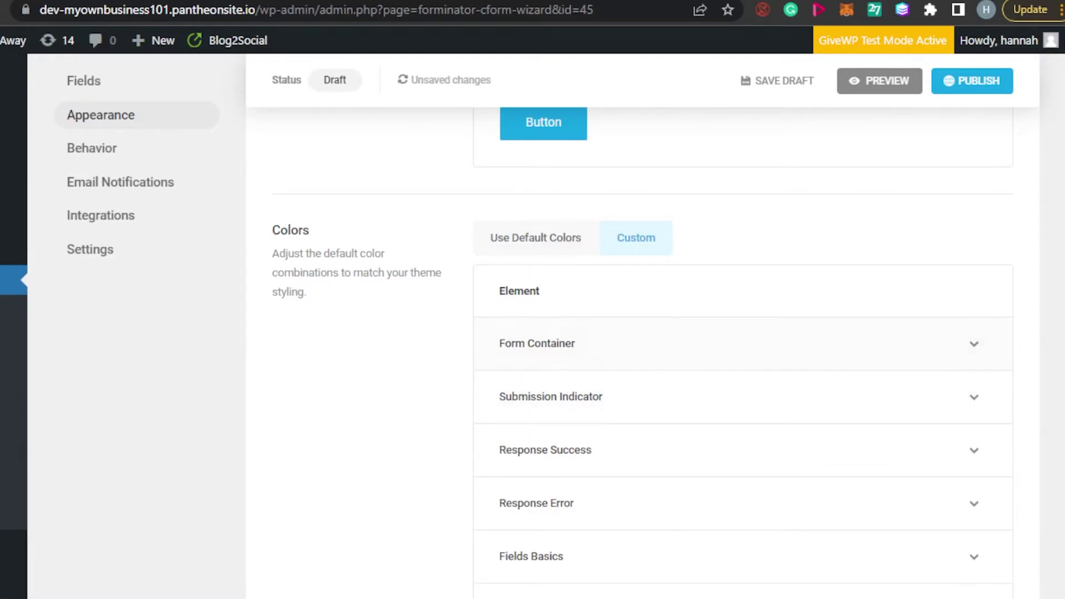
{"action": "scroll", "coordinate": [581, 241], "scroll_direction": "down", "scroll_amount": 3}
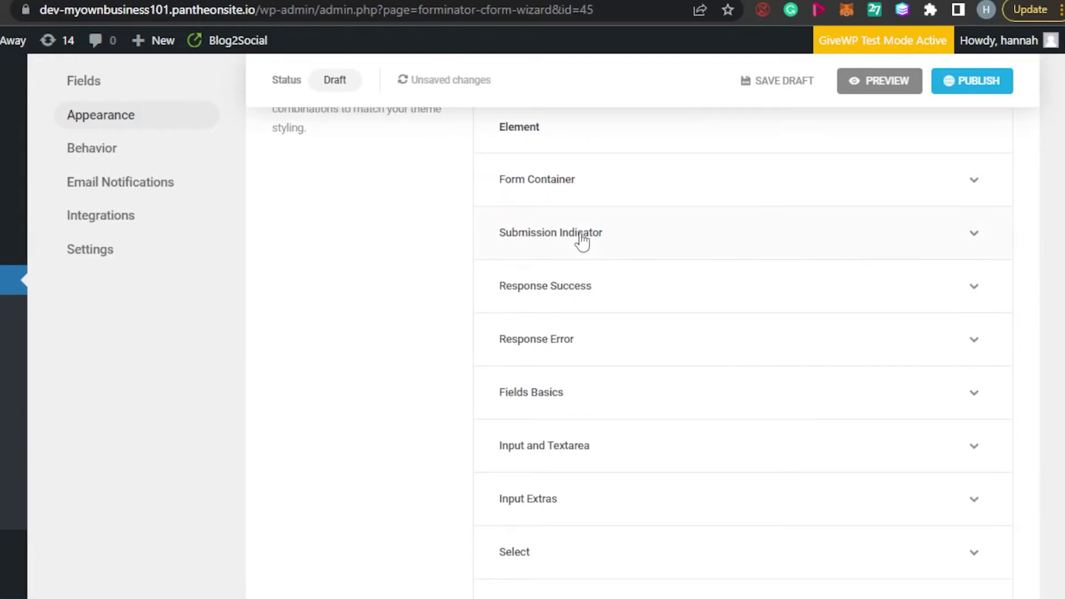
{"action": "left_click", "coordinate": [956, 187]}
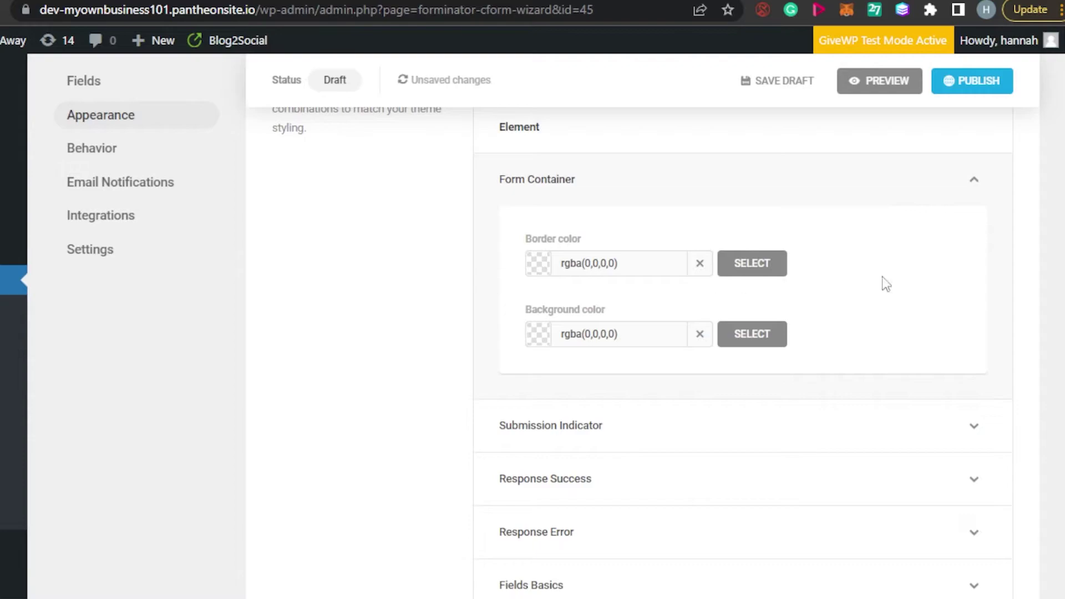
{"action": "scroll", "coordinate": [920, 250], "scroll_direction": "down", "scroll_amount": 8}
{"action": "scroll", "coordinate": [920, 250], "scroll_direction": "down", "scroll_amount": 7}
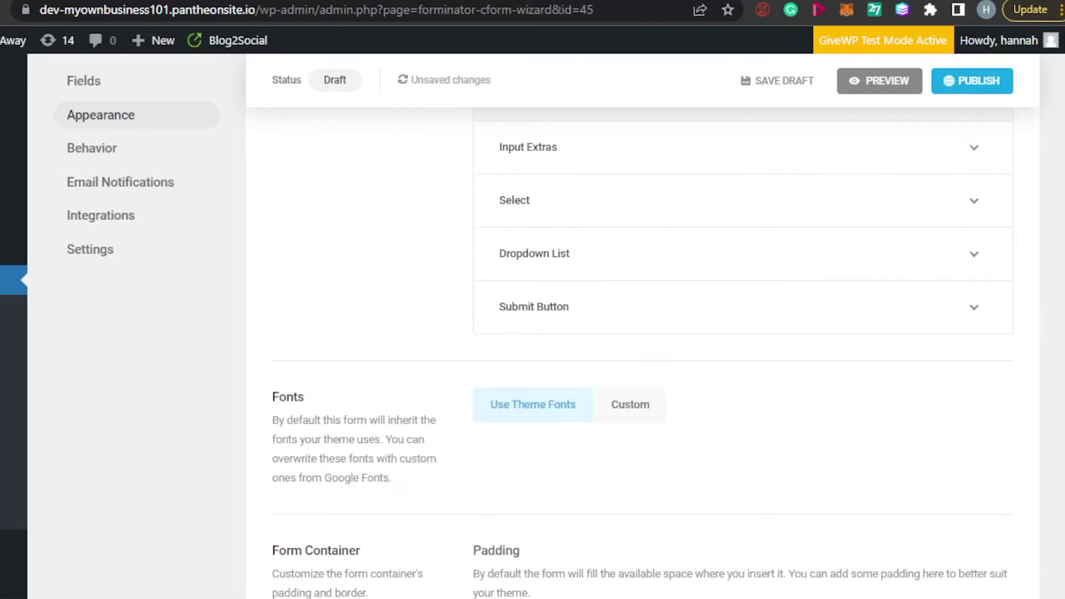
{"action": "scroll", "coordinate": [641, 355], "scroll_direction": "up", "scroll_amount": 1}
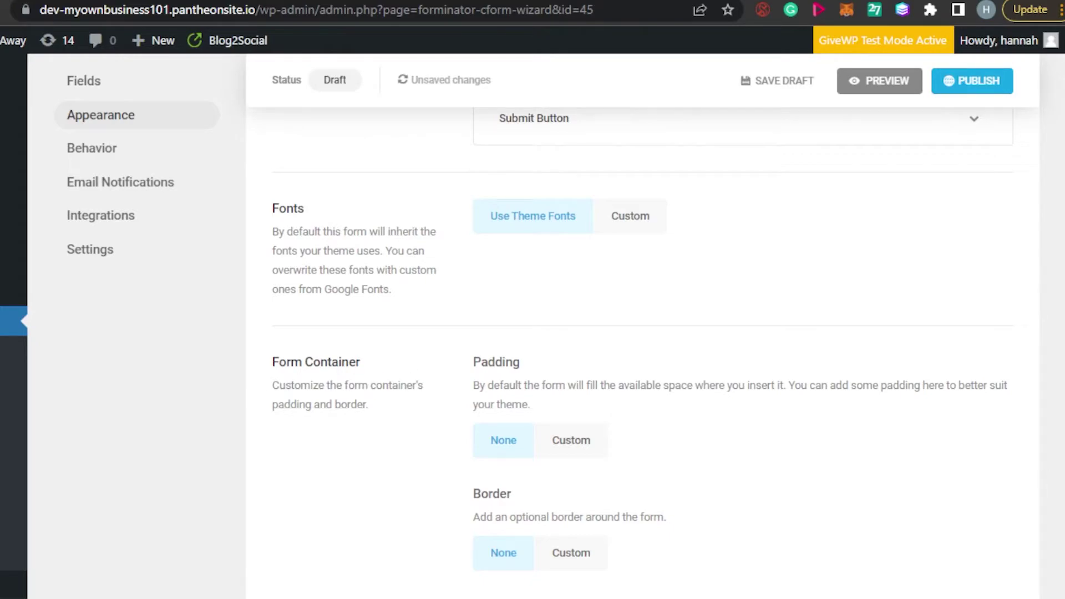
{"action": "scroll", "coordinate": [641, 355], "scroll_direction": "down", "scroll_amount": 8}
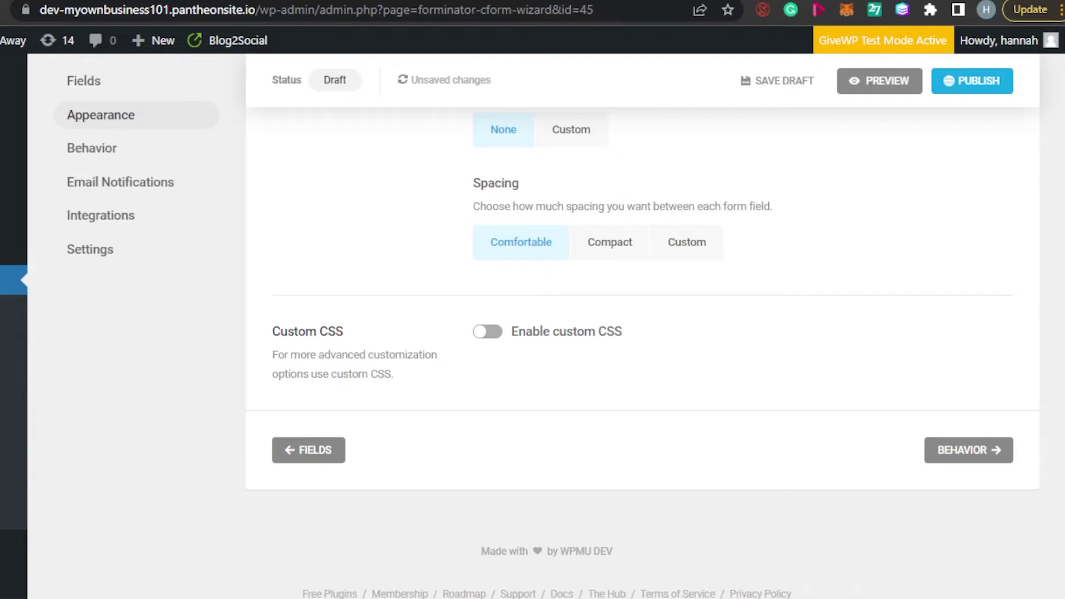
{"action": "scroll", "coordinate": [641, 355], "scroll_direction": "up", "scroll_amount": 20}
{"action": "scroll", "coordinate": [642, 355], "scroll_direction": "down", "scroll_amount": 6}
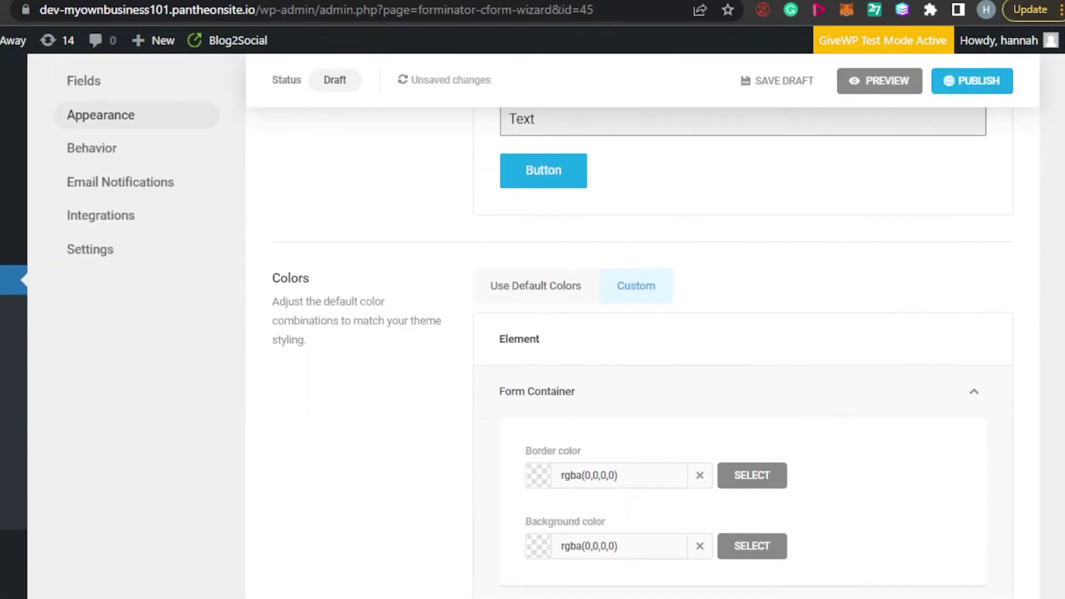
{"action": "scroll", "coordinate": [641, 355], "scroll_direction": "down", "scroll_amount": 6}
{"action": "scroll", "coordinate": [641, 355], "scroll_direction": "up", "scroll_amount": 15}
{"action": "scroll", "coordinate": [641, 355], "scroll_direction": "down", "scroll_amount": 10}
{"action": "scroll", "coordinate": [641, 355], "scroll_direction": "up", "scroll_amount": 4}
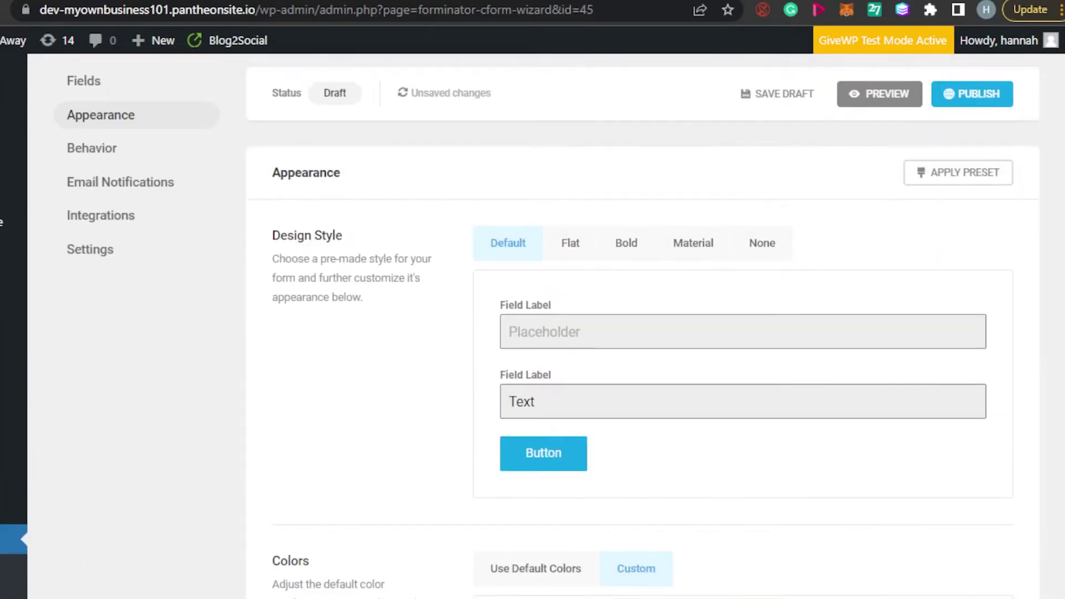
Step: Review Test Form's Behavior settings: Inline Message submission, validation, security, lifespan and rendering
{"action": "left_click", "coordinate": [89, 145]}
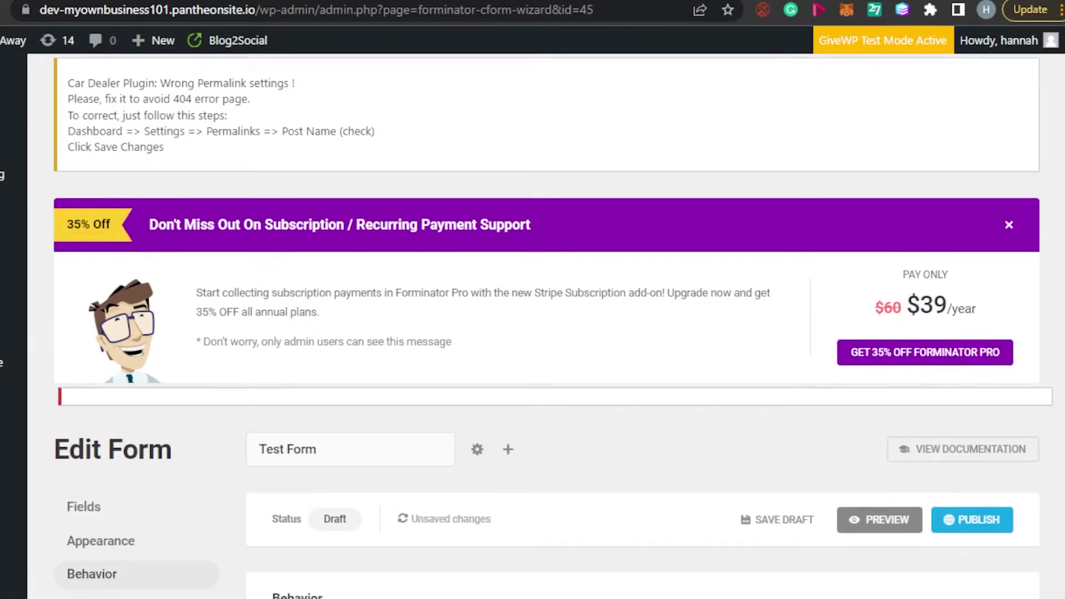
{"action": "scroll", "coordinate": [533, 333], "scroll_direction": "down", "scroll_amount": 7}
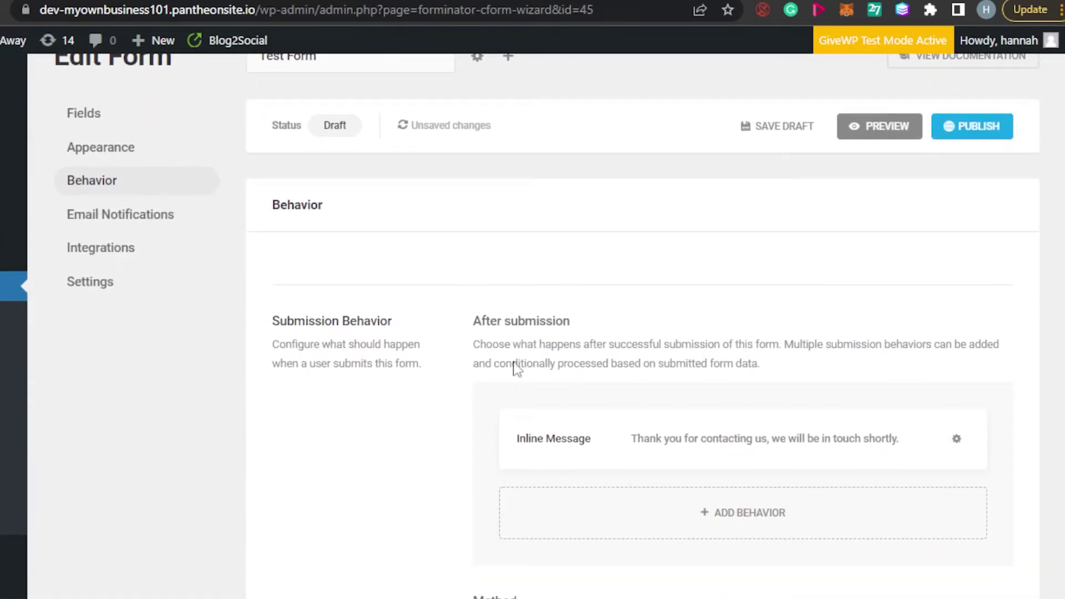
{"action": "scroll", "coordinate": [533, 333], "scroll_direction": "down", "scroll_amount": 11}
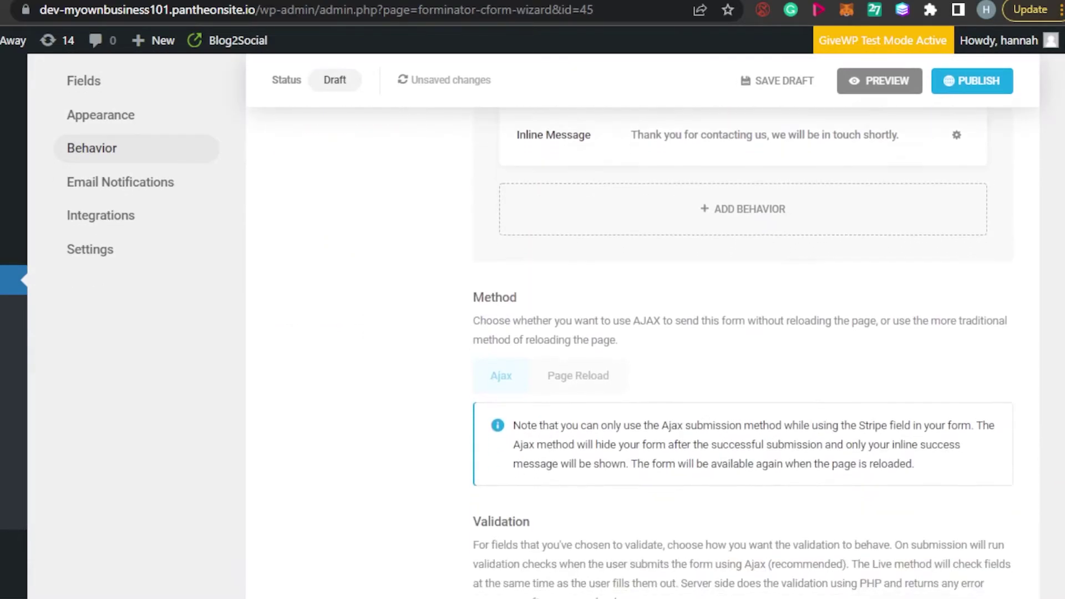
{"action": "scroll", "coordinate": [745, 267], "scroll_direction": "down", "scroll_amount": 3}
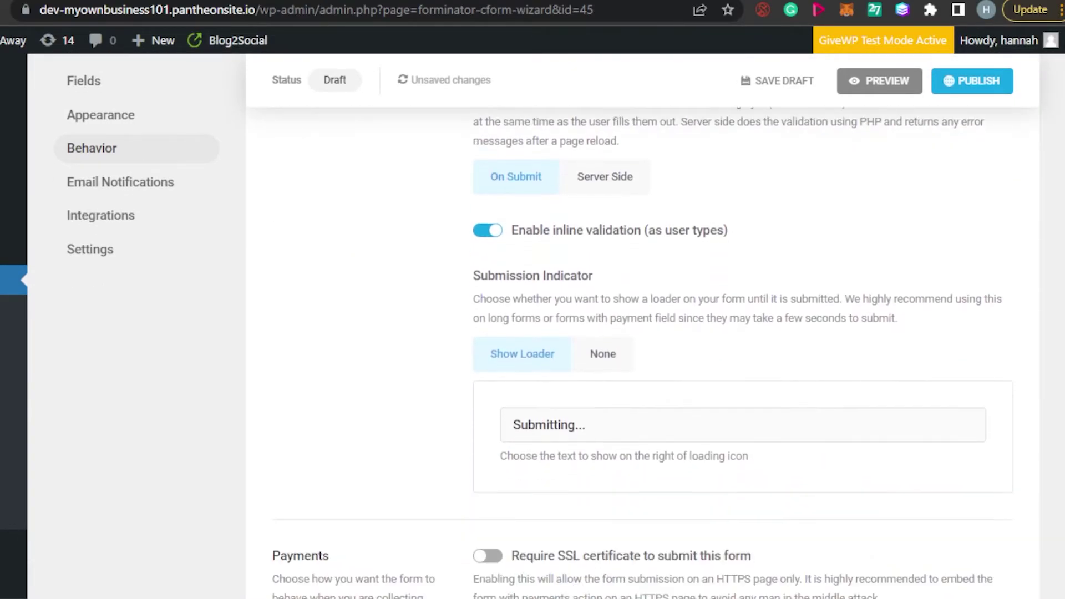
{"action": "scroll", "coordinate": [746, 268], "scroll_direction": "up", "scroll_amount": 5}
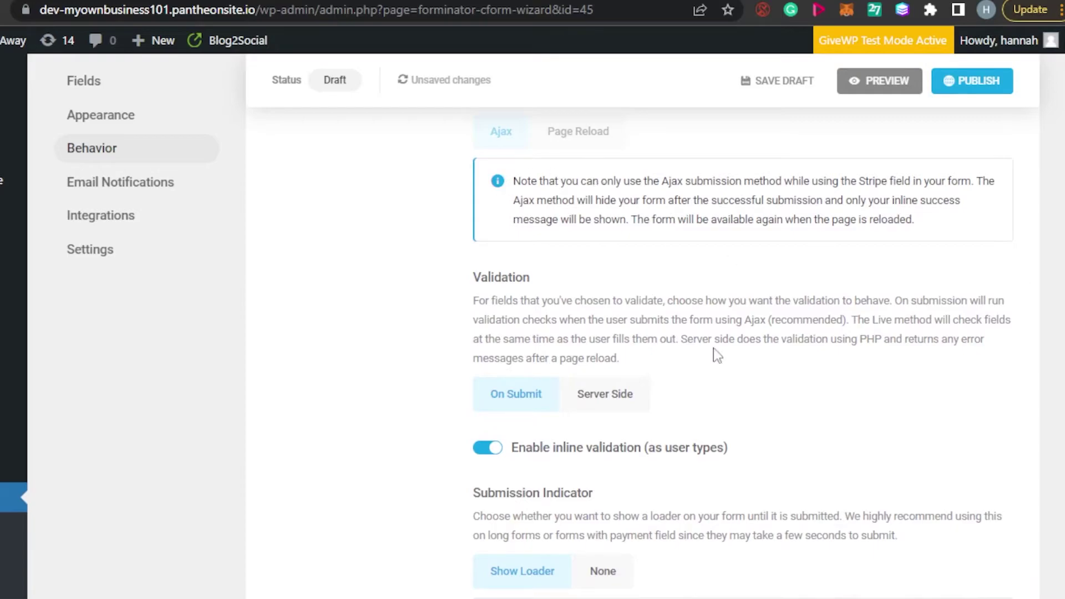
{"action": "scroll", "coordinate": [641, 352], "scroll_direction": "down", "scroll_amount": 14}
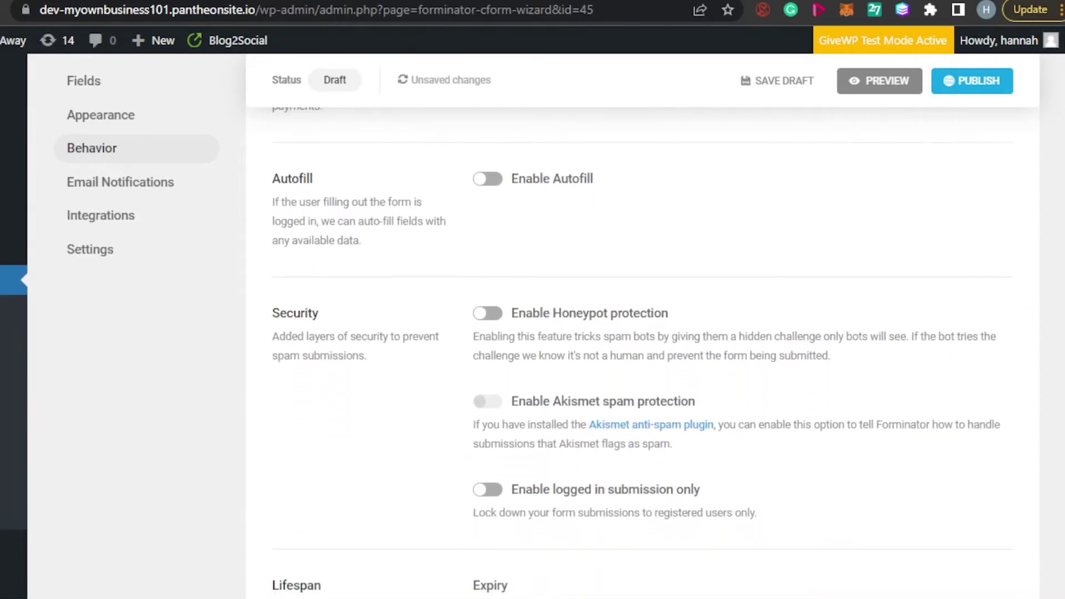
{"action": "scroll", "coordinate": [641, 352], "scroll_direction": "down", "scroll_amount": 3}
{"action": "scroll", "coordinate": [641, 353], "scroll_direction": "up", "scroll_amount": 5}
{"action": "scroll", "coordinate": [641, 353], "scroll_direction": "down", "scroll_amount": 8}
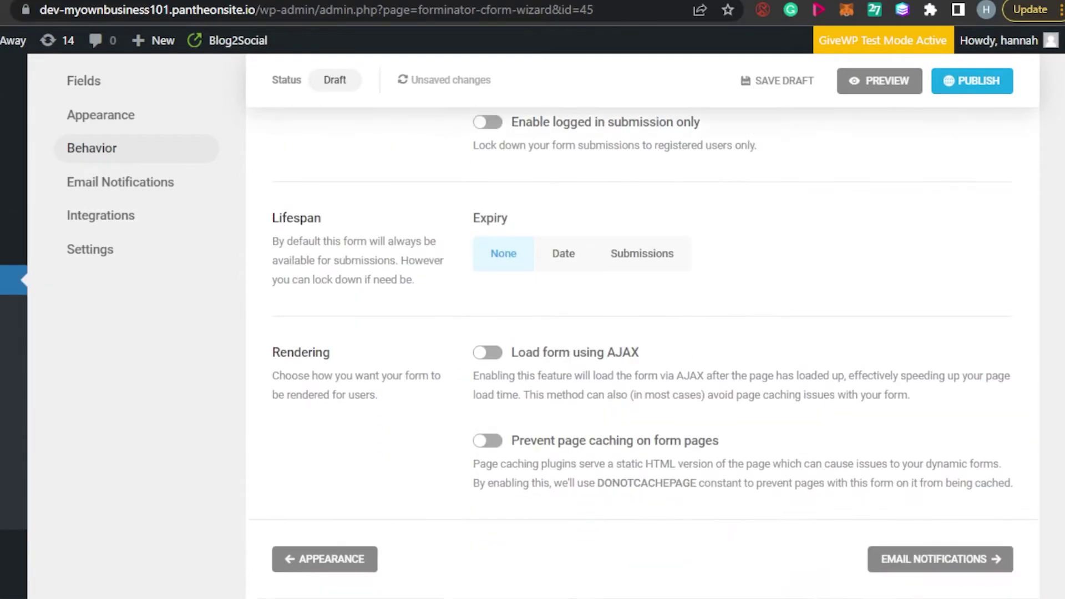
{"action": "scroll", "coordinate": [644, 355], "scroll_direction": "down", "scroll_amount": 1}
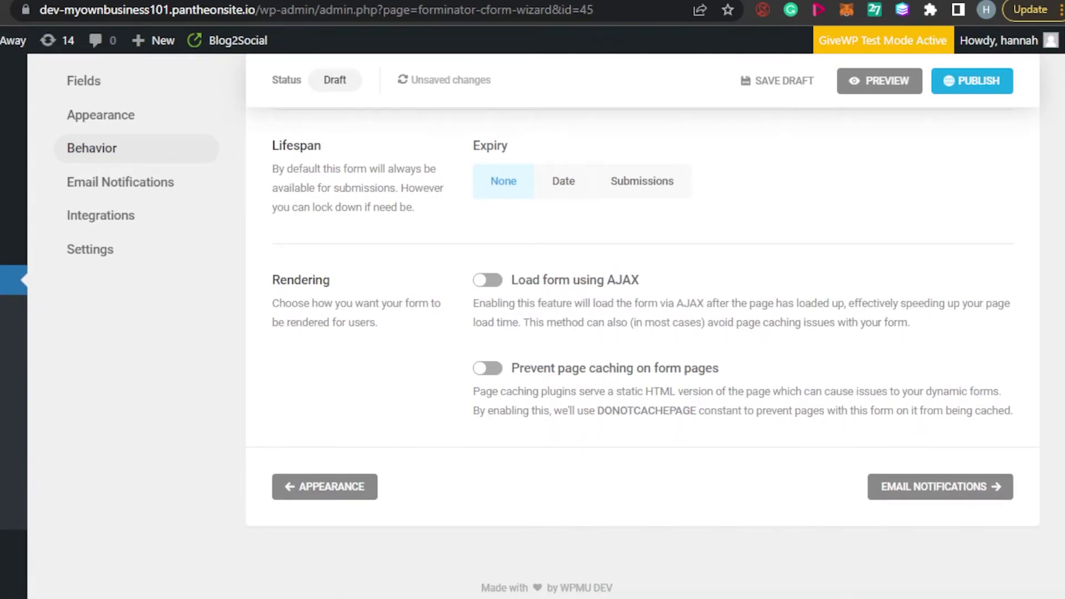
{"action": "scroll", "coordinate": [641, 353], "scroll_direction": "up", "scroll_amount": 20}
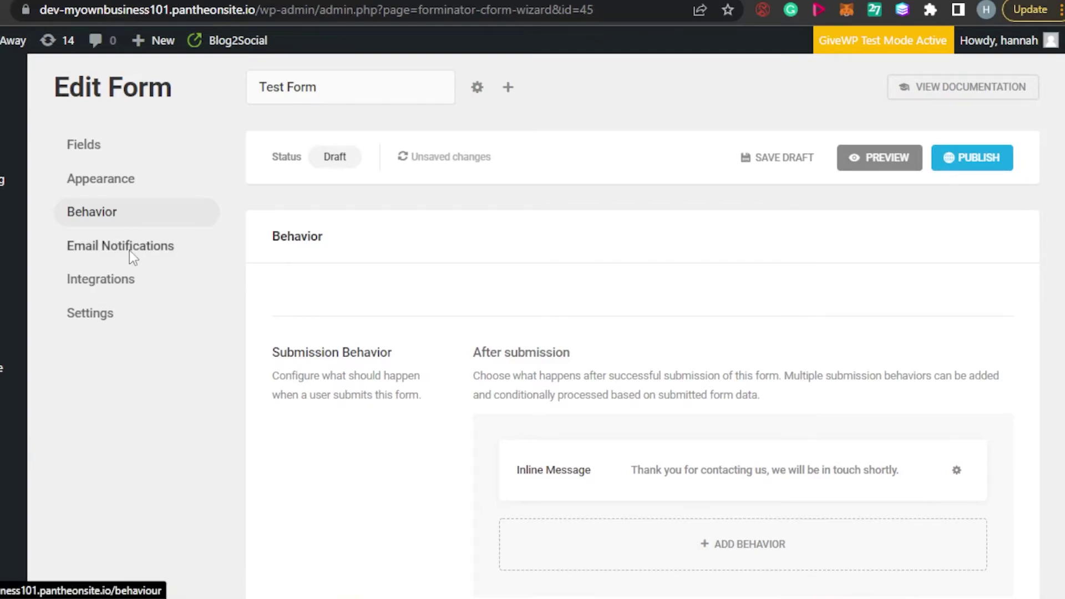
Step: View Test Form's Email Notifications, which list a single Admin Email notification
{"action": "left_click", "coordinate": [130, 251]}
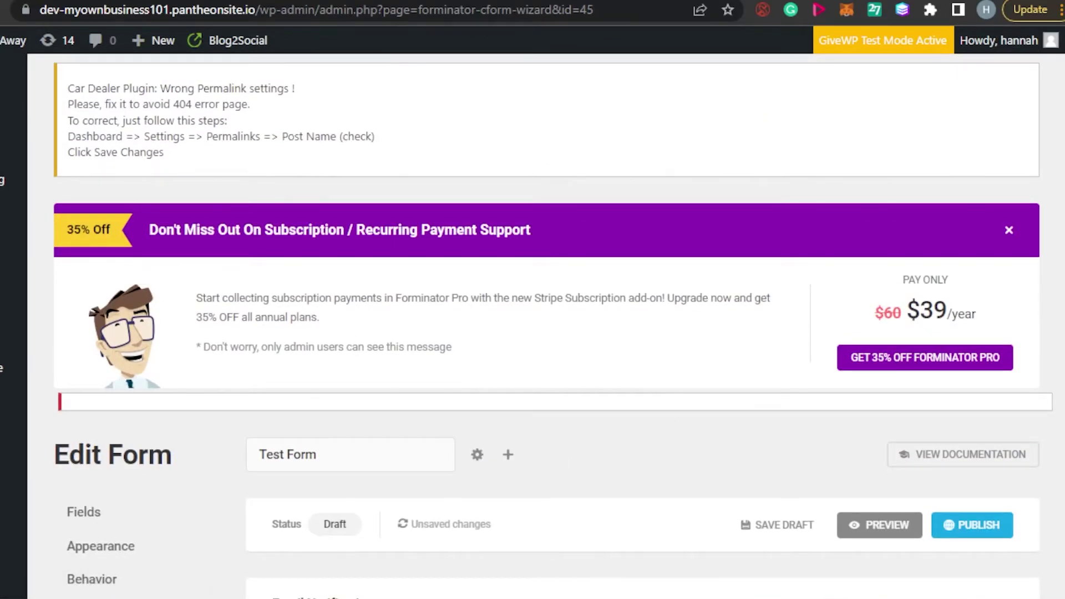
{"action": "scroll", "coordinate": [532, 333], "scroll_direction": "down", "scroll_amount": 8}
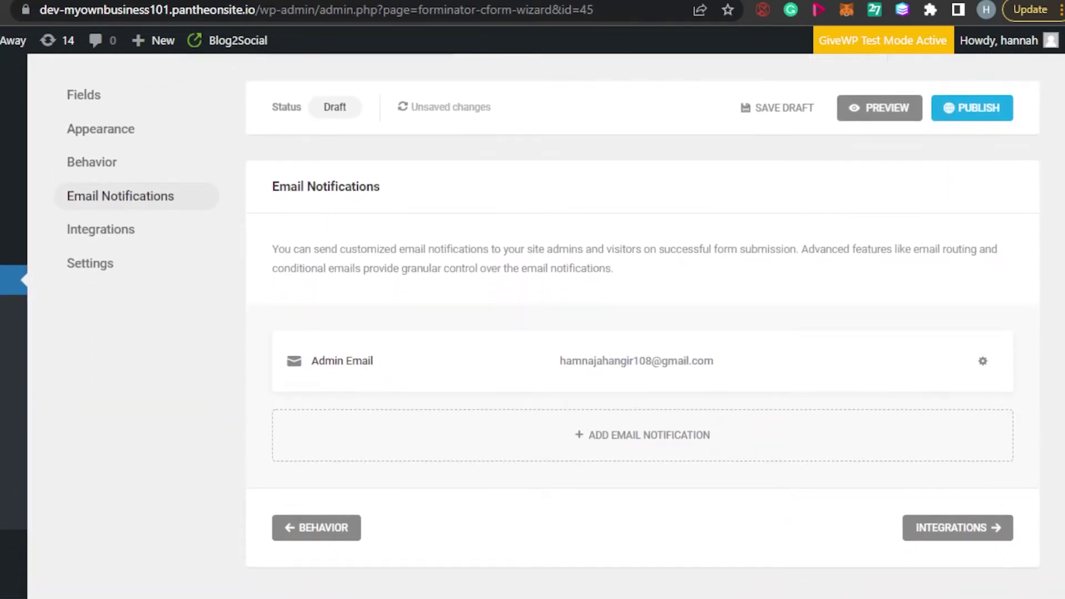
{"action": "scroll", "coordinate": [499, 298], "scroll_direction": "down", "scroll_amount": 1}
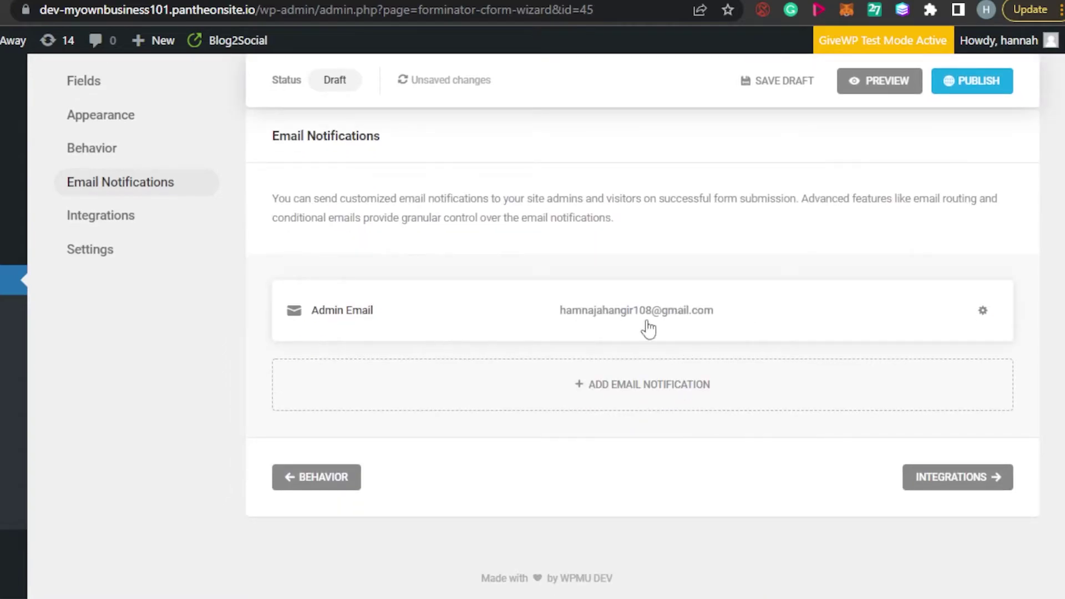
{"action": "scroll", "coordinate": [832, 323], "scroll_direction": "up", "scroll_amount": 8}
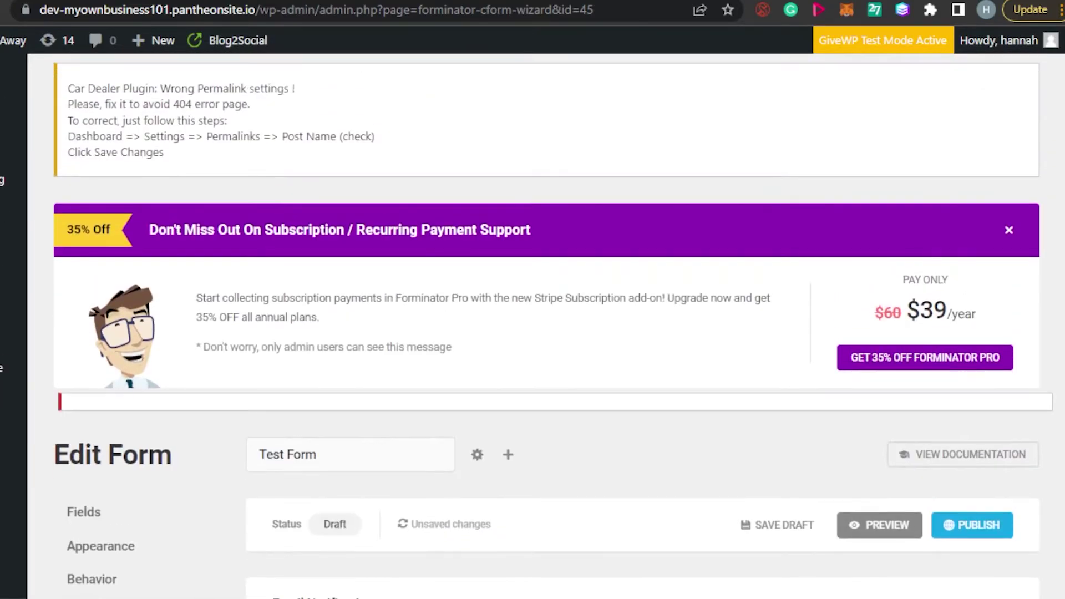
{"action": "scroll", "coordinate": [532, 333], "scroll_direction": "down", "scroll_amount": 4}
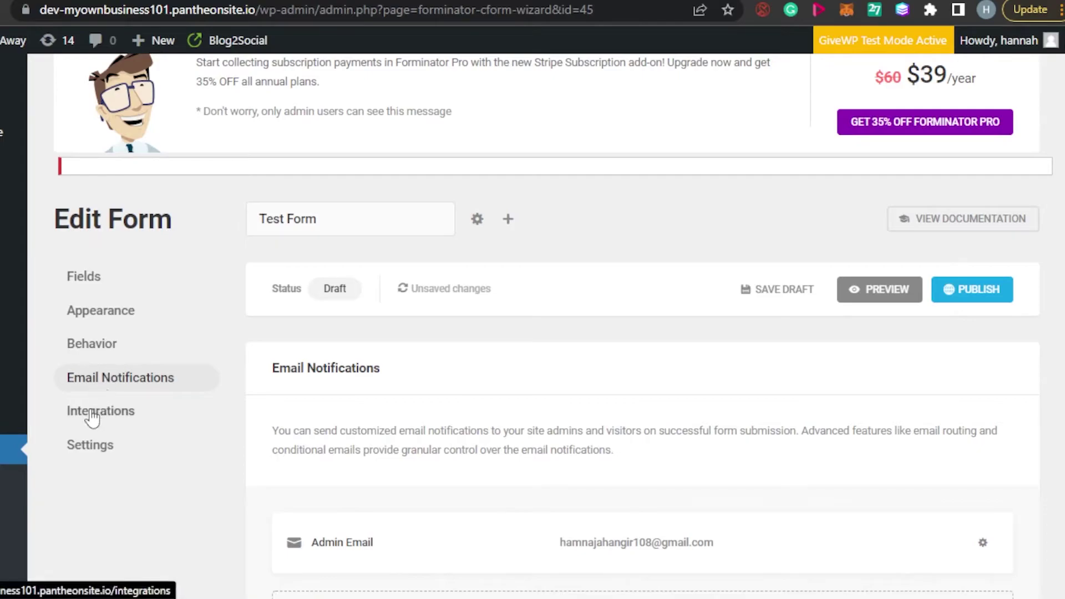
Step: Scroll through the Integrations and Settings sections covering data storage, multiple option values and privacy
{"action": "scroll", "coordinate": [92, 419], "scroll_direction": "up", "scroll_amount": 4}
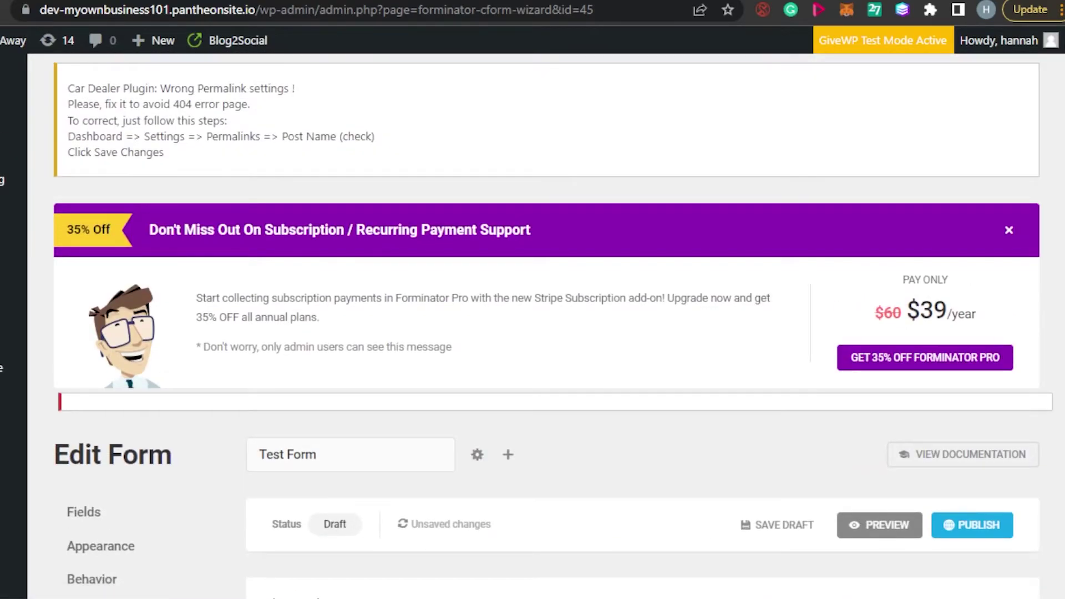
{"action": "scroll", "coordinate": [532, 333], "scroll_direction": "down", "scroll_amount": 6}
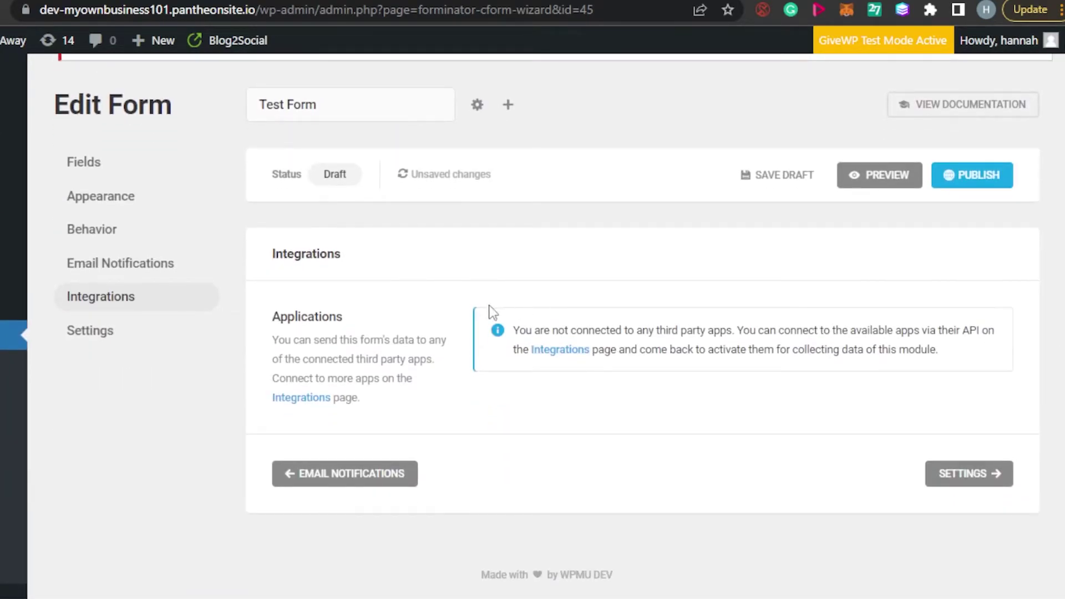
{"action": "scroll", "coordinate": [86, 339], "scroll_direction": "up", "scroll_amount": 6}
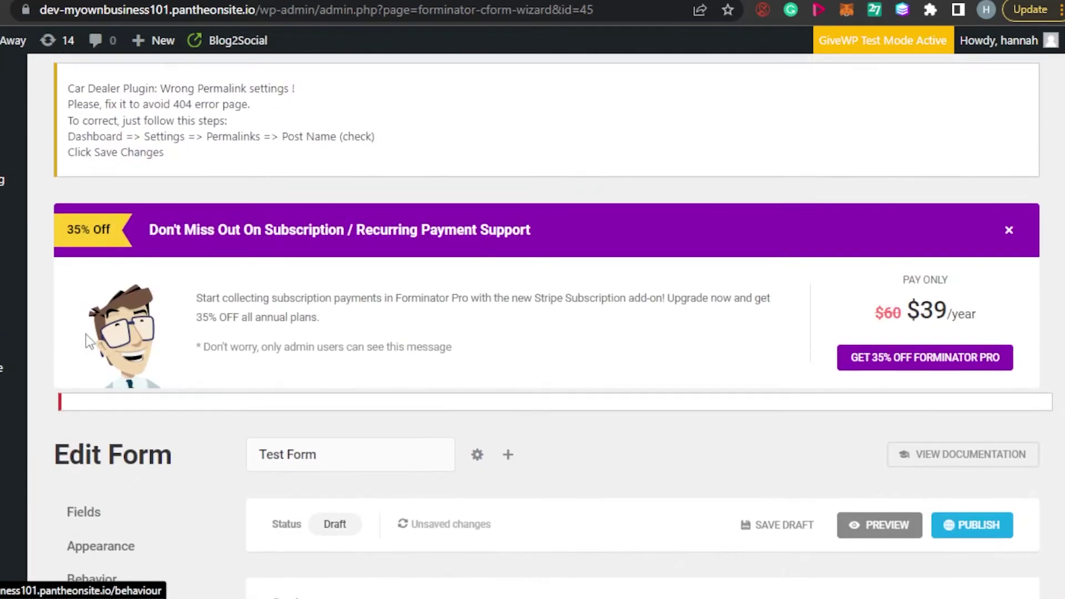
{"action": "scroll", "coordinate": [532, 333], "scroll_direction": "down", "scroll_amount": 8}
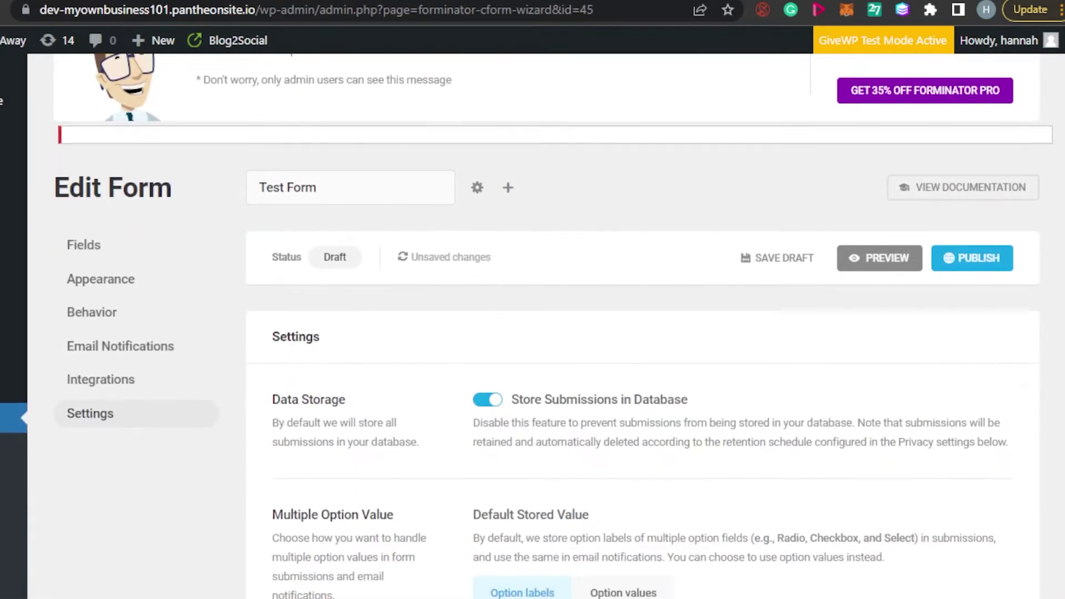
{"action": "scroll", "coordinate": [642, 353], "scroll_direction": "down", "scroll_amount": 4}
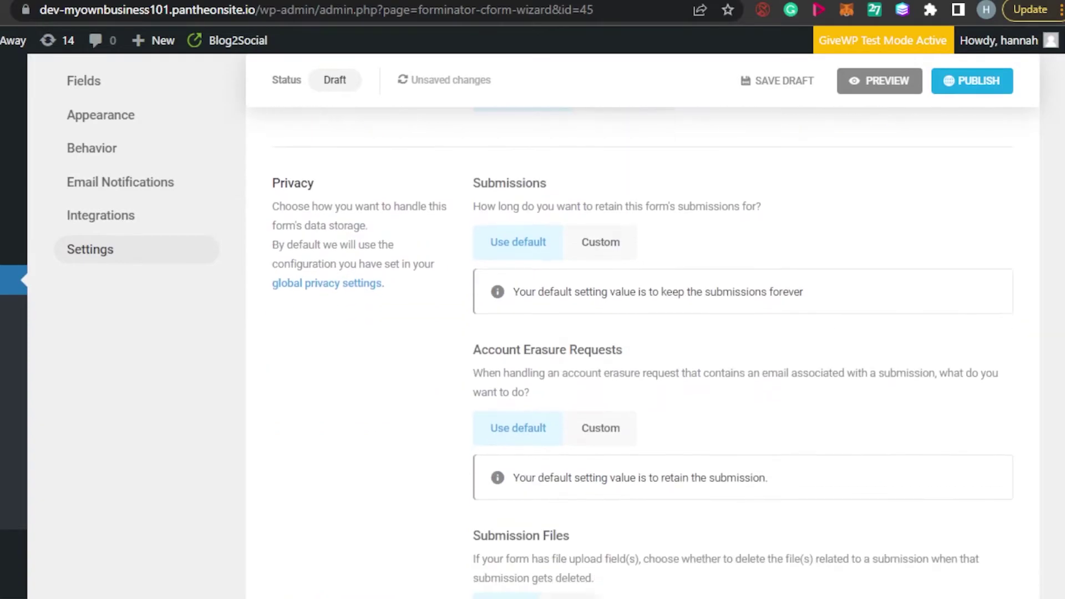
{"action": "scroll", "coordinate": [642, 352], "scroll_direction": "up", "scroll_amount": 11}
{"action": "scroll", "coordinate": [532, 332], "scroll_direction": "up", "scroll_amount": 1}
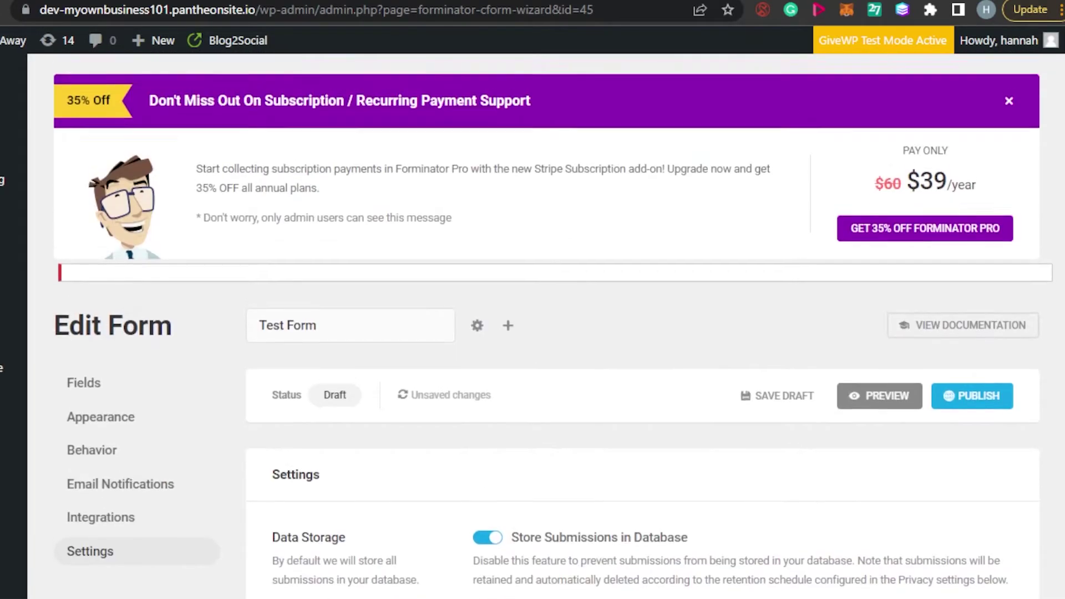
{"action": "scroll", "coordinate": [533, 333], "scroll_direction": "down", "scroll_amount": 6}
{"action": "scroll", "coordinate": [533, 333], "scroll_direction": "down", "scroll_amount": 8}
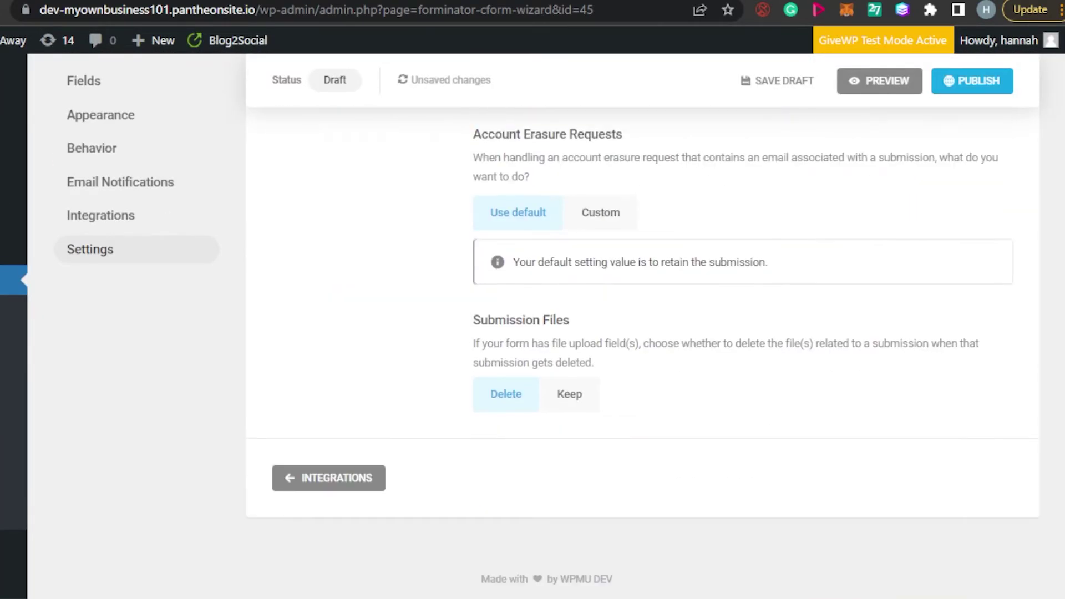
{"action": "scroll", "coordinate": [533, 333], "scroll_direction": "up", "scroll_amount": 12}
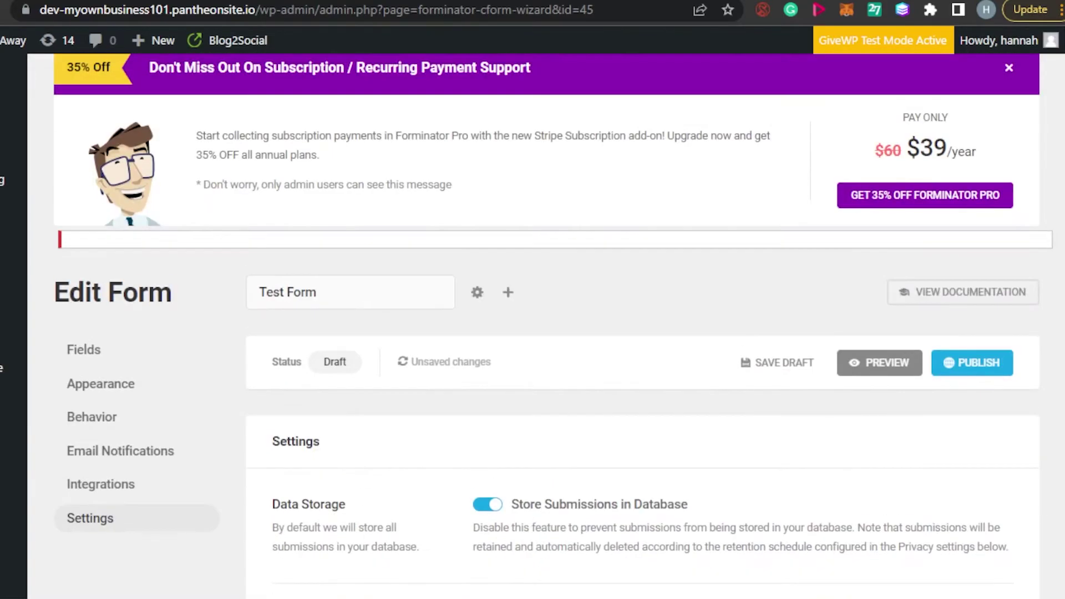
{"action": "scroll", "coordinate": [533, 332], "scroll_direction": "down", "scroll_amount": 9}
{"action": "scroll", "coordinate": [532, 332], "scroll_direction": "down", "scroll_amount": 3}
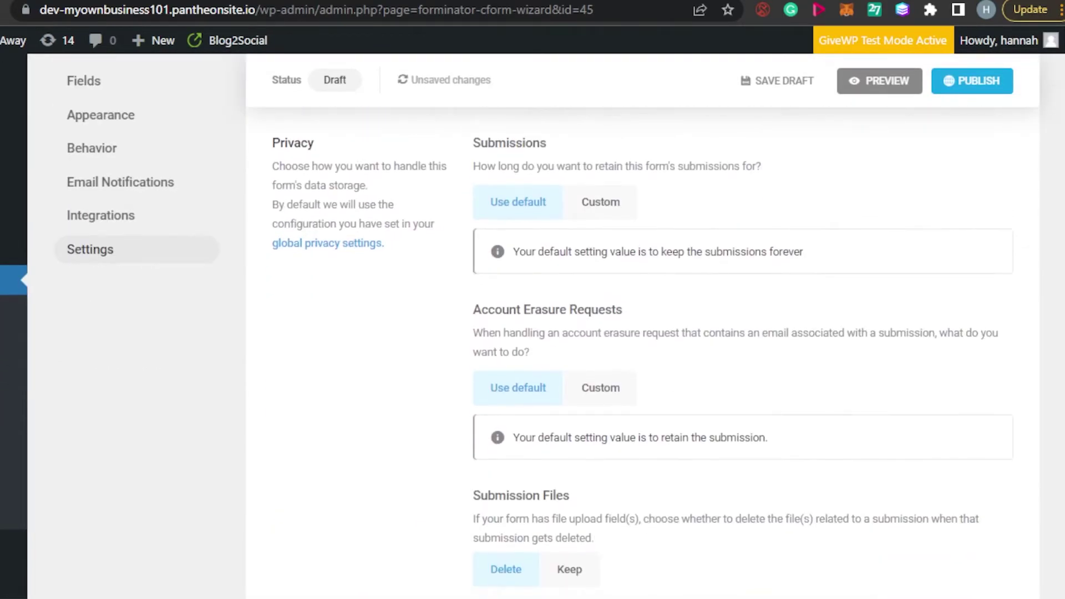
{"action": "scroll", "coordinate": [532, 333], "scroll_direction": "up", "scroll_amount": 10}
{"action": "scroll", "coordinate": [678, 468], "scroll_direction": "down", "scroll_amount": 8}
{"action": "scroll", "coordinate": [679, 468], "scroll_direction": "up", "scroll_amount": 8}
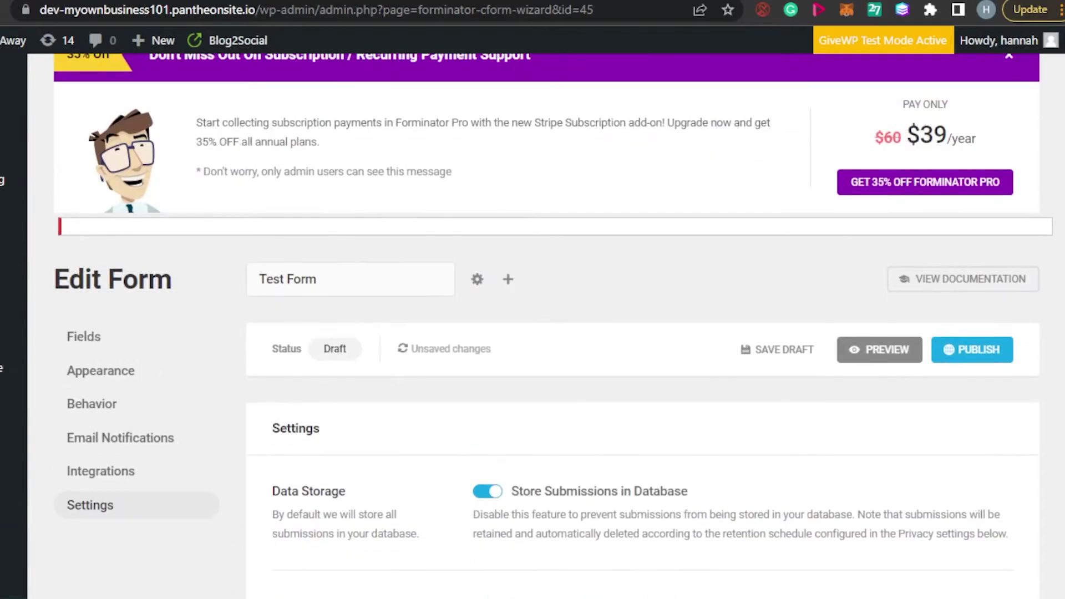
Step: Preview Test Form, showing Name, Email Address, a USD Currency field and Send Message
{"action": "mouse_move", "coordinate": [103, 353]}
{"action": "scroll", "coordinate": [86, 335], "scroll_direction": "up", "scroll_amount": 3}
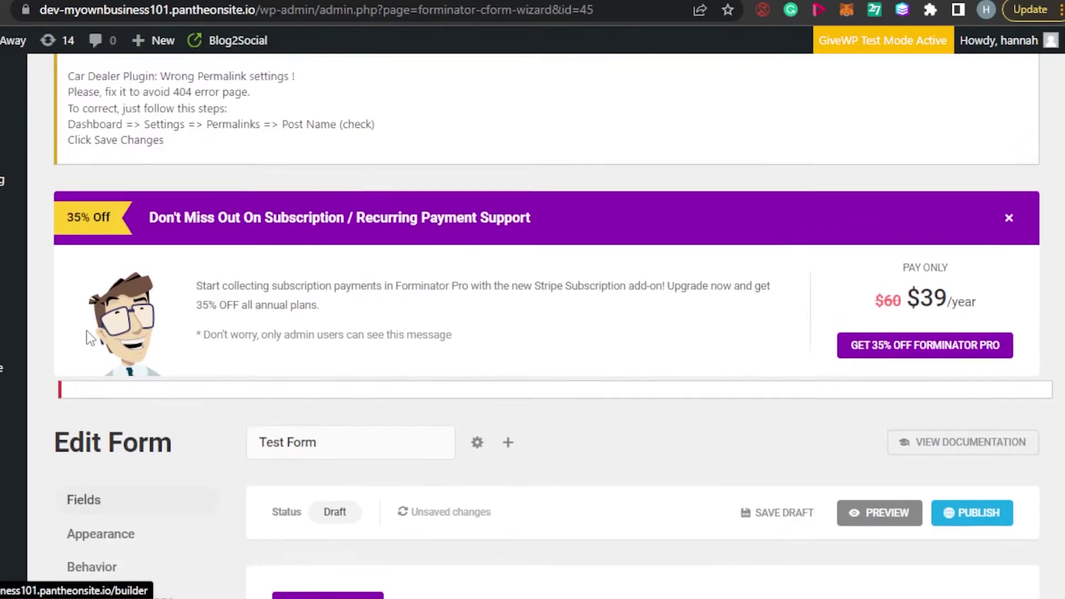
{"action": "scroll", "coordinate": [1056, 200], "scroll_direction": "down", "scroll_amount": 7}
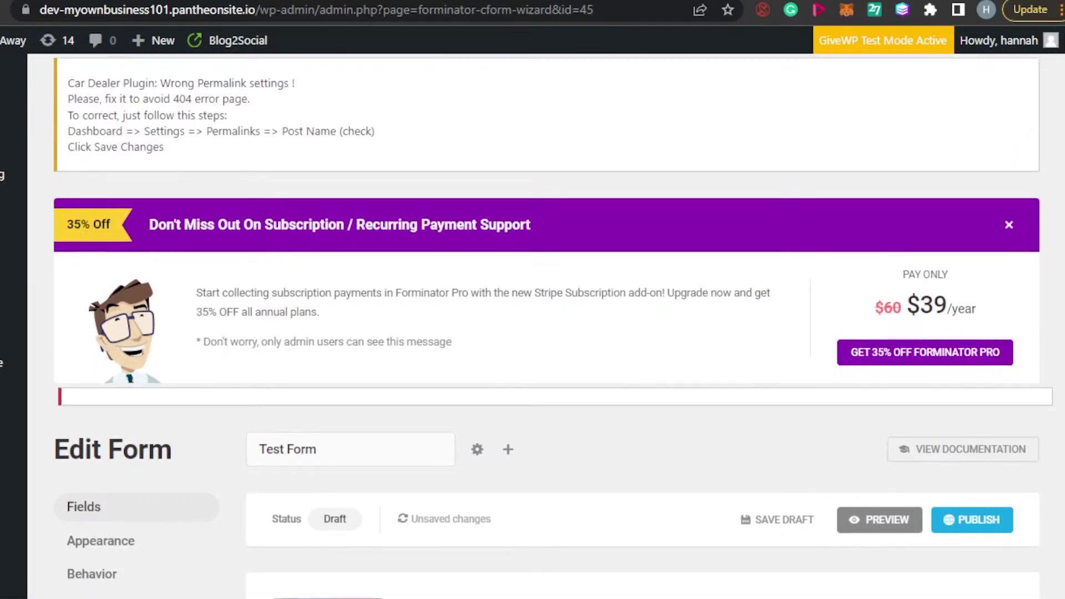
{"action": "scroll", "coordinate": [643, 389], "scroll_direction": "down", "scroll_amount": 6}
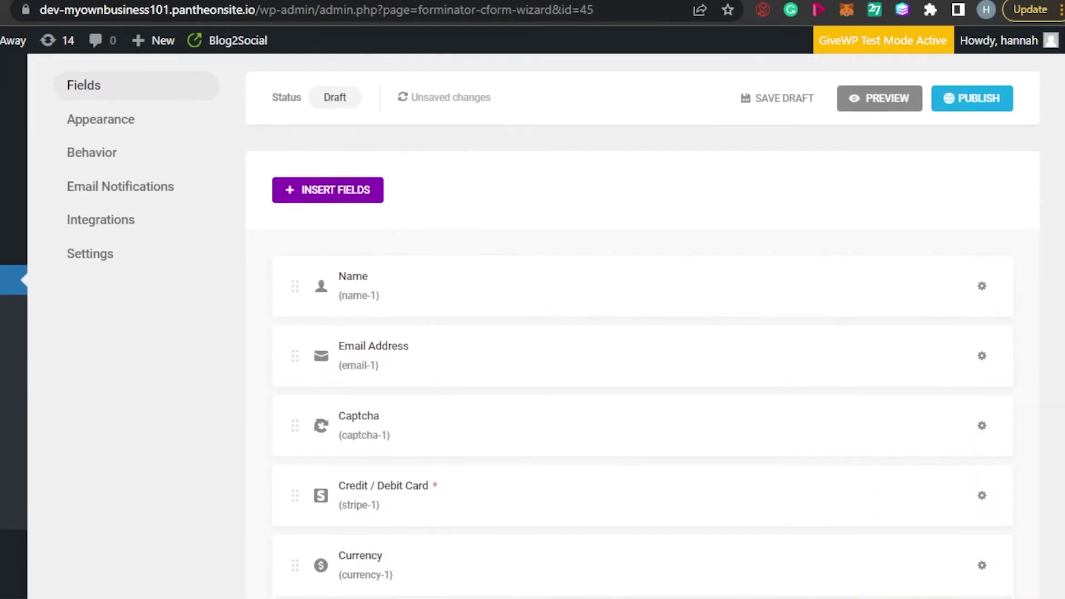
{"action": "scroll", "coordinate": [643, 388], "scroll_direction": "up", "scroll_amount": 8}
{"action": "scroll", "coordinate": [14, 314], "scroll_direction": "up", "scroll_amount": 1}
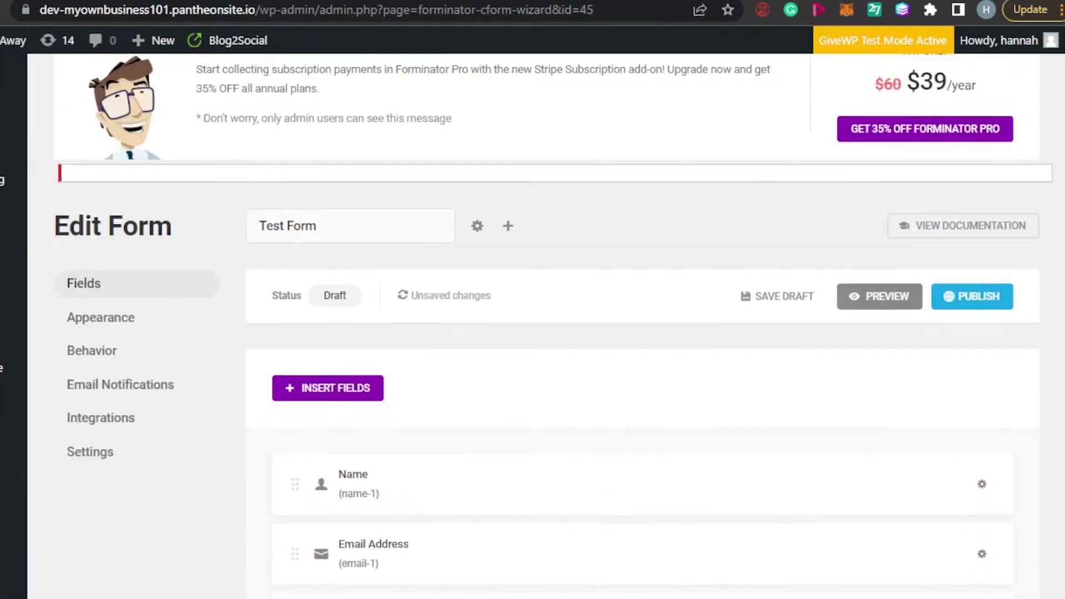
{"action": "scroll", "coordinate": [14, 313], "scroll_direction": "down", "scroll_amount": 4}
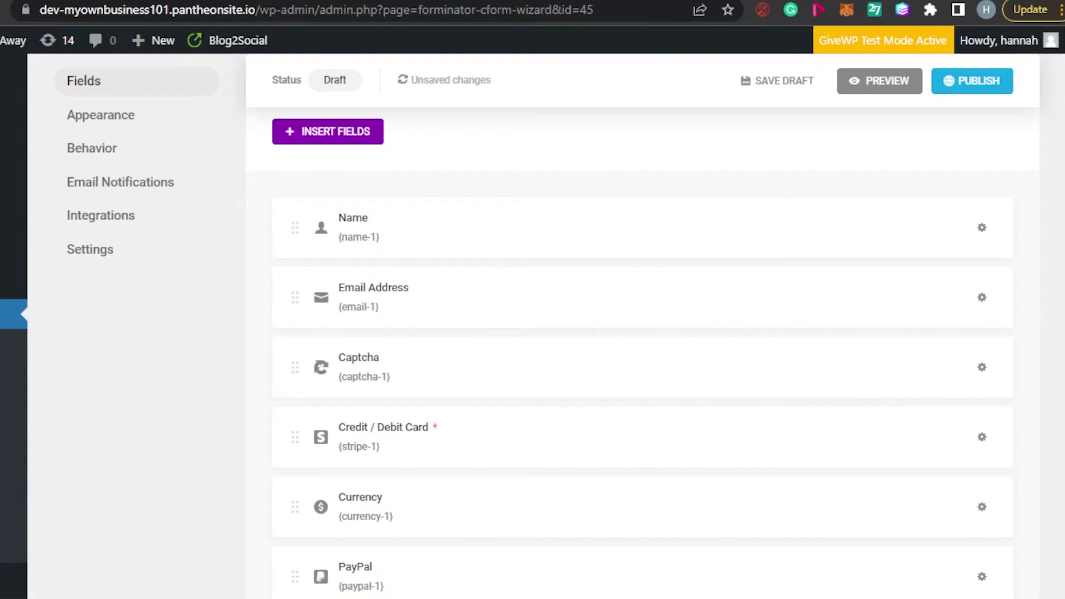
{"action": "scroll", "coordinate": [643, 355], "scroll_direction": "down", "scroll_amount": 8}
{"action": "scroll", "coordinate": [643, 355], "scroll_direction": "up", "scroll_amount": 3}
{"action": "scroll", "coordinate": [643, 355], "scroll_direction": "down", "scroll_amount": 4}
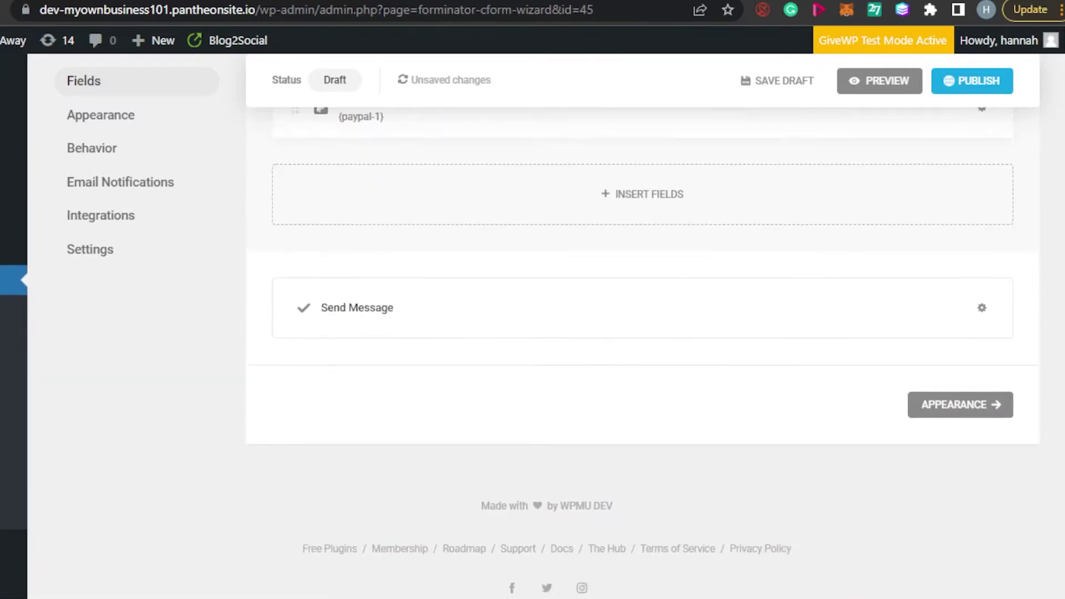
{"action": "scroll", "coordinate": [643, 333], "scroll_direction": "down", "scroll_amount": 1}
{"action": "scroll", "coordinate": [643, 332], "scroll_direction": "up", "scroll_amount": 12}
{"action": "scroll", "coordinate": [644, 333], "scroll_direction": "down", "scroll_amount": 3}
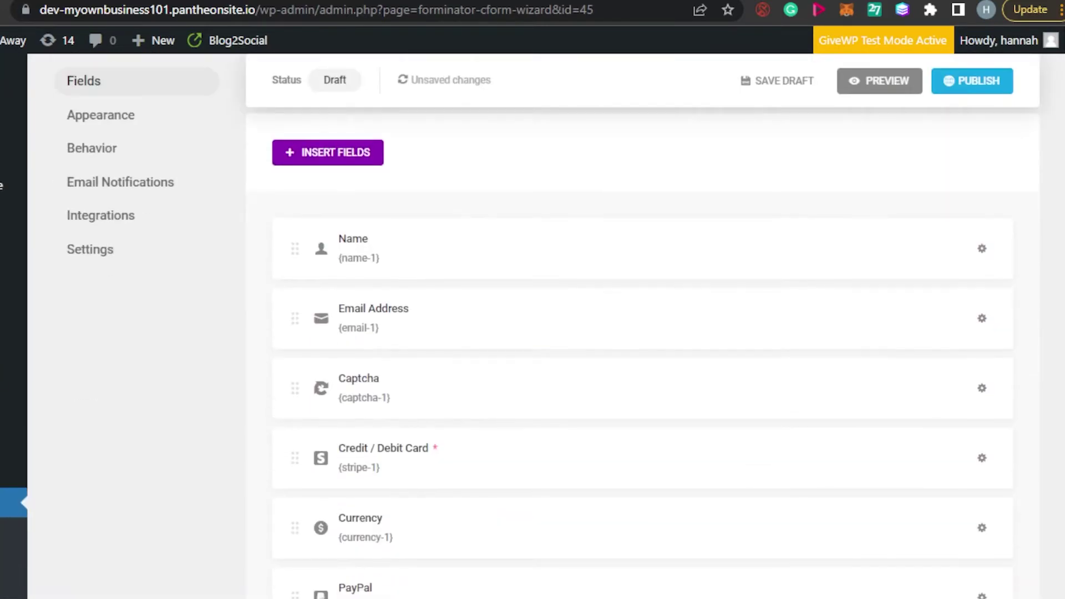
{"action": "scroll", "coordinate": [533, 355], "scroll_direction": "up", "scroll_amount": 3}
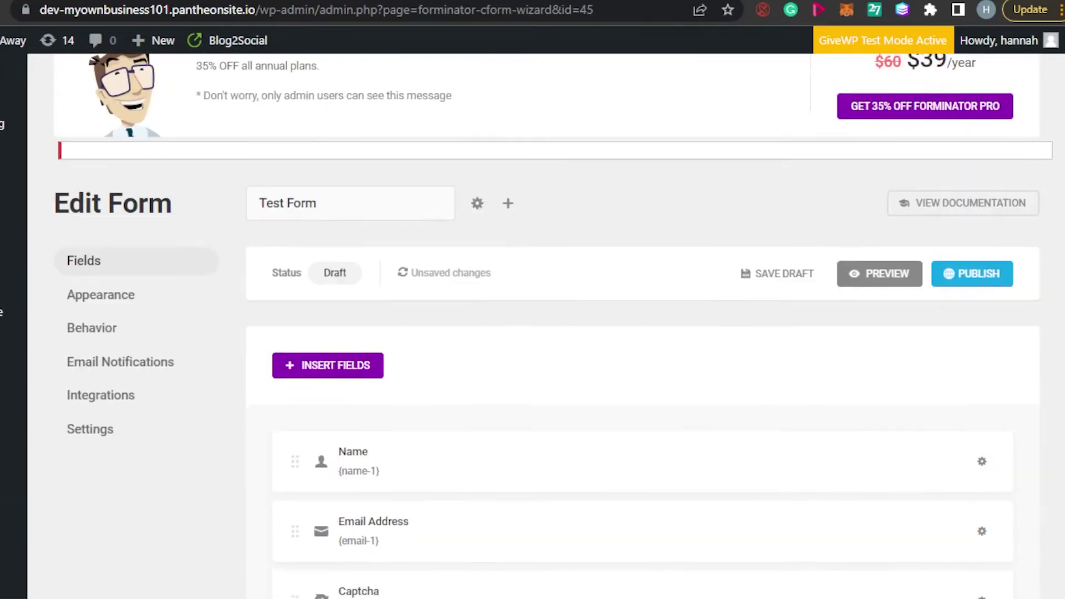
{"action": "scroll", "coordinate": [847, 275], "scroll_direction": "down", "scroll_amount": 1}
{"action": "left_click", "coordinate": [880, 220]}
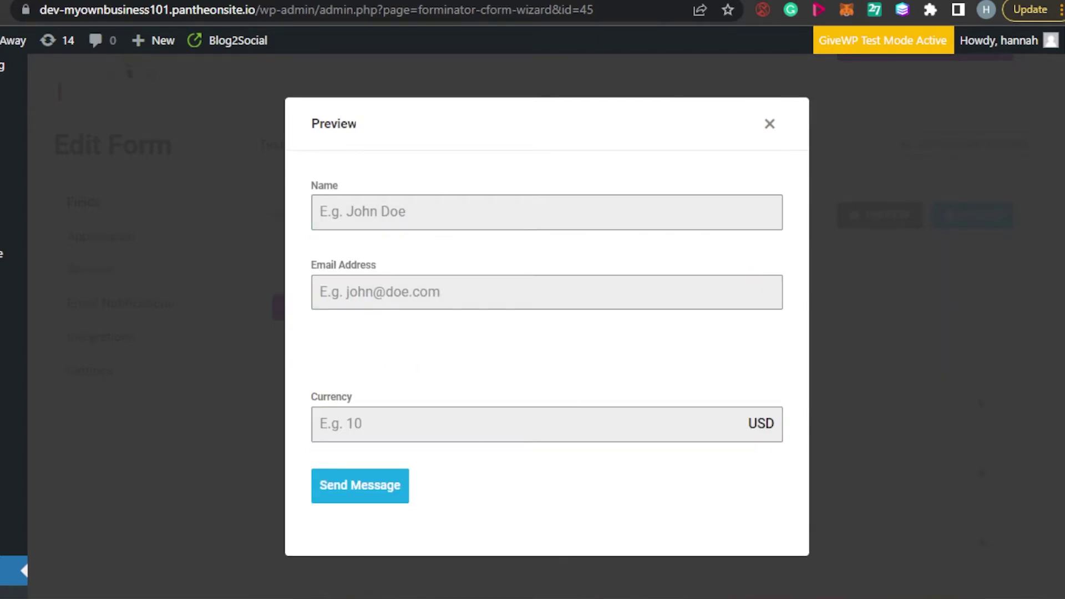
{"action": "scroll", "coordinate": [532, 300], "scroll_direction": "down", "scroll_amount": 3}
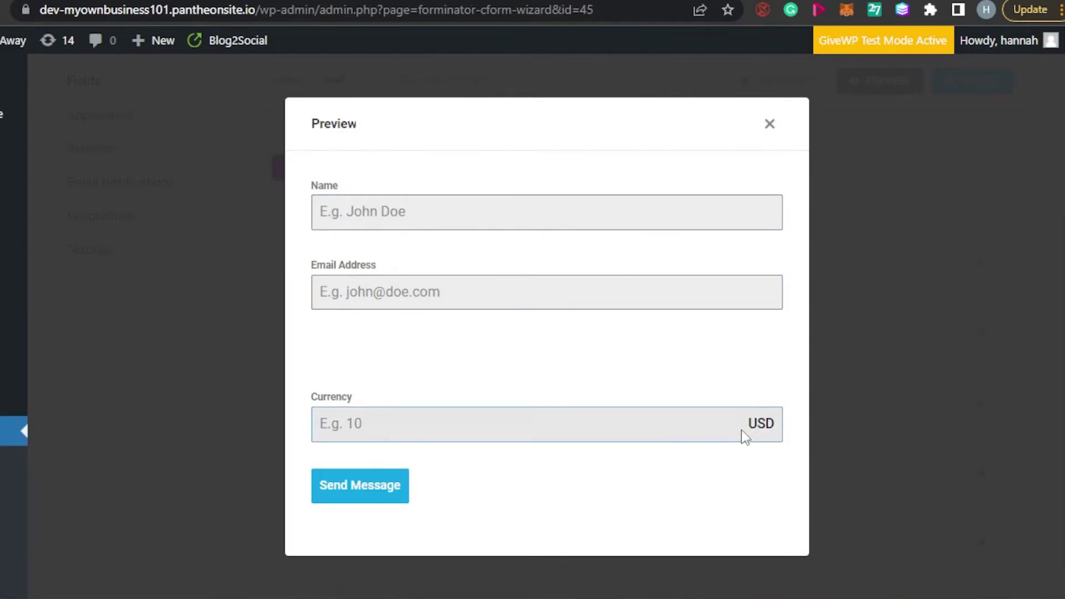
Step: Leave the preview and add Website, Select and Calculations fields to Test Form
{"action": "left_click", "coordinate": [768, 124]}
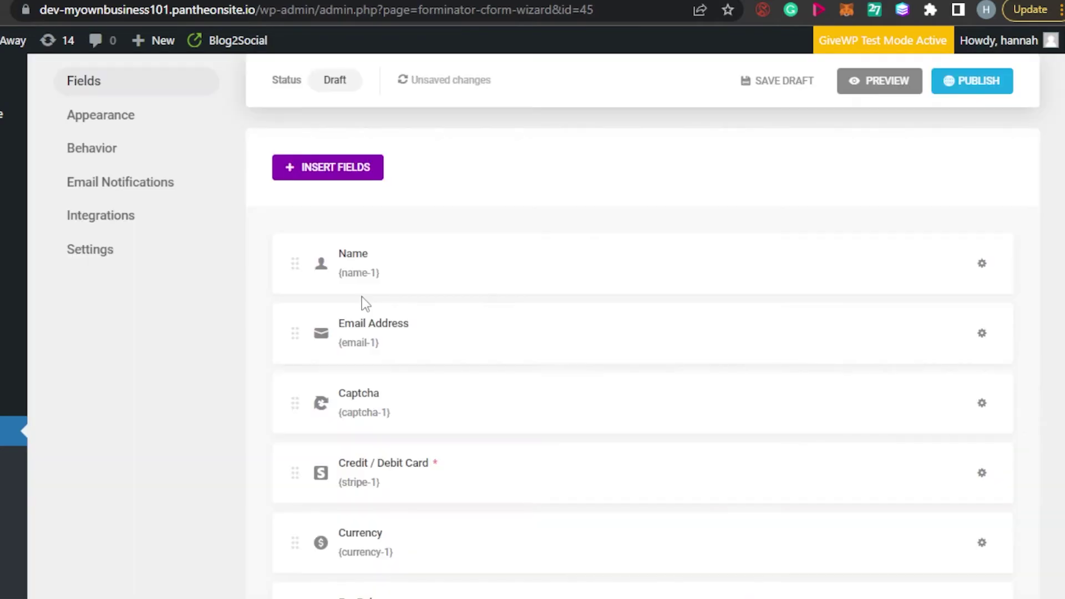
{"action": "left_click", "coordinate": [315, 179]}
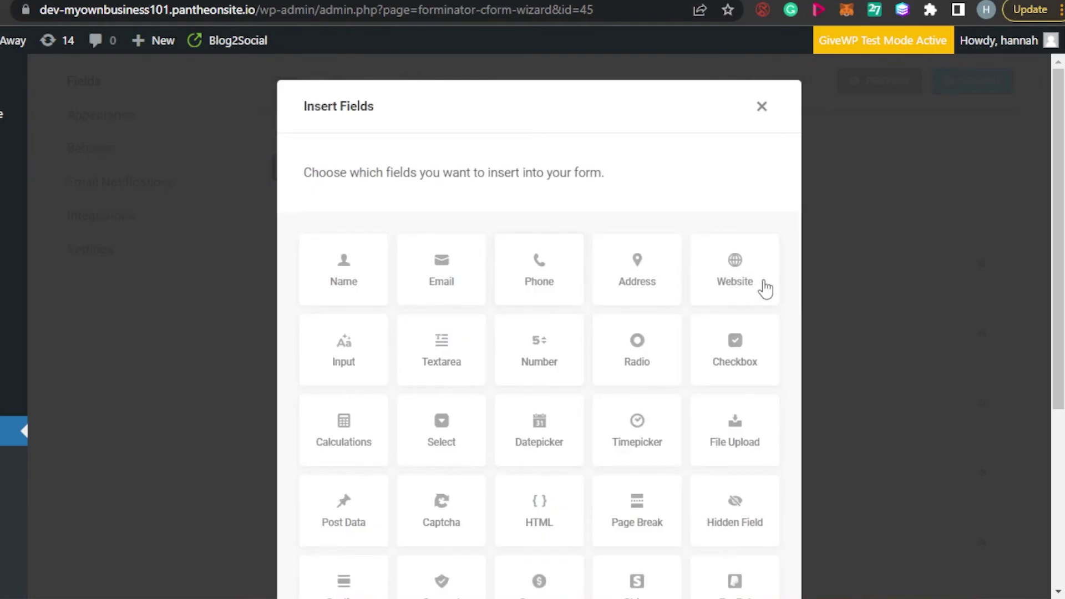
{"action": "scroll", "coordinate": [1053, 261], "scroll_direction": "down", "scroll_amount": 3}
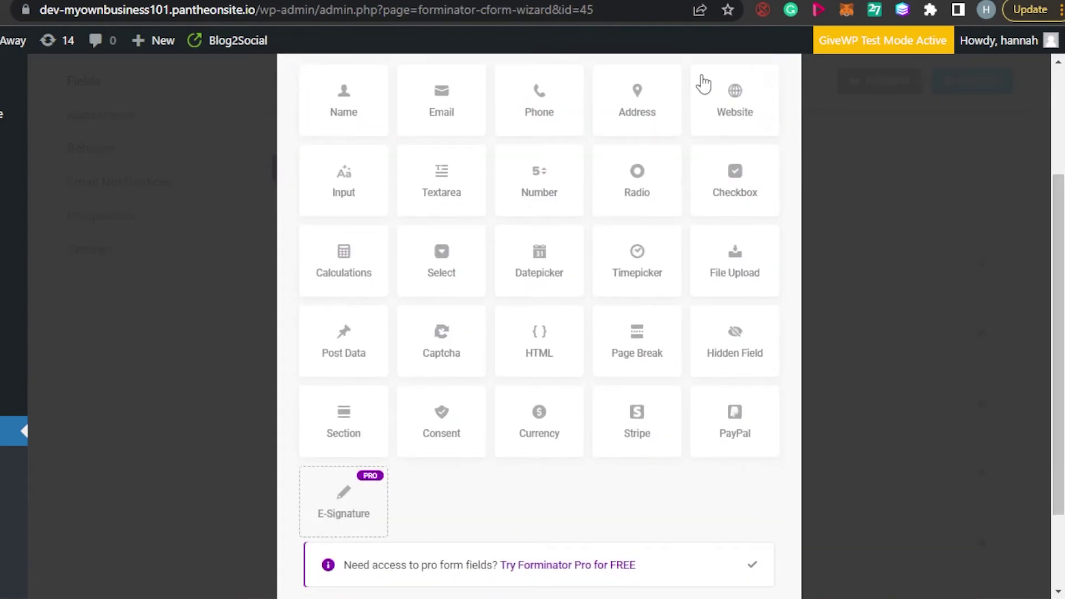
{"action": "left_click", "coordinate": [729, 95]}
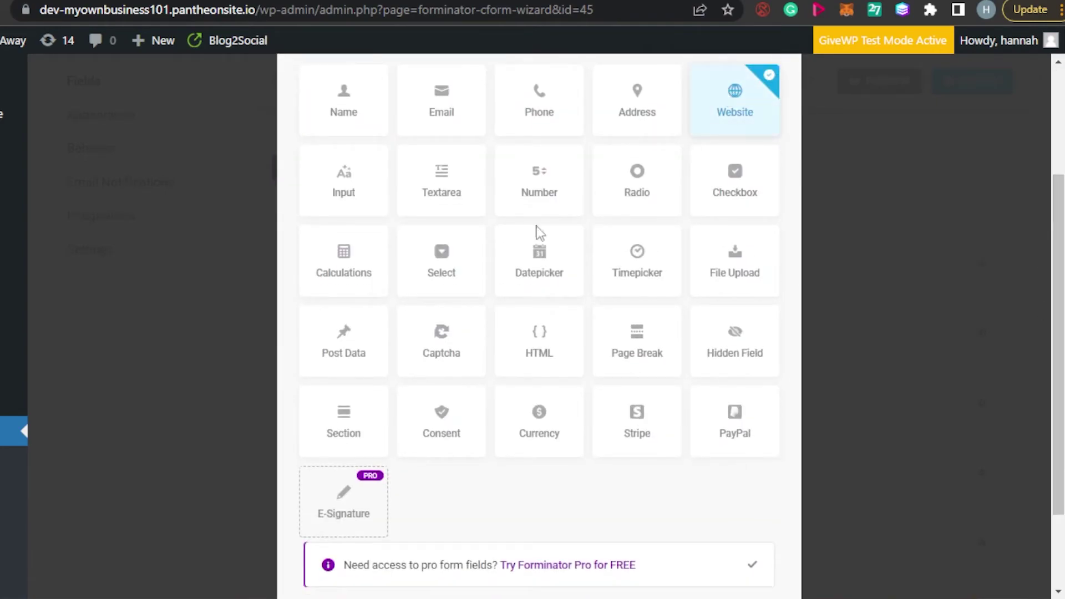
{"action": "left_click", "coordinate": [436, 268]}
{"action": "left_click", "coordinate": [335, 268]}
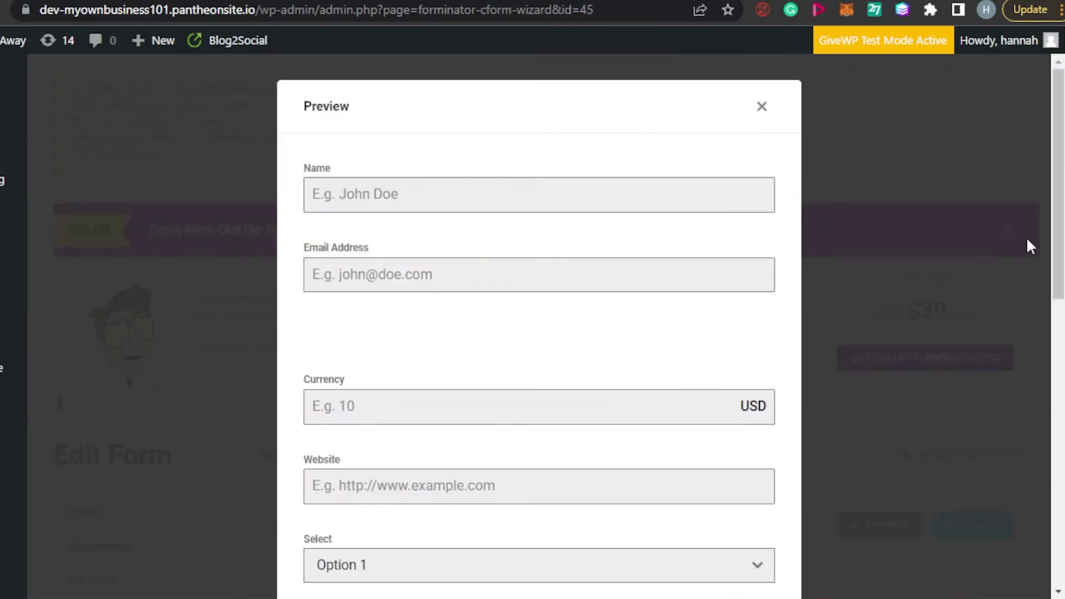
Step: Enter 0.02 in the preview's Currency field, get the minimum-1 error, then close the preview
{"action": "left_click_drag", "start_coordinate": [1059, 180], "coordinate": [1058, 237]}
{"action": "left_click", "coordinate": [721, 349]}
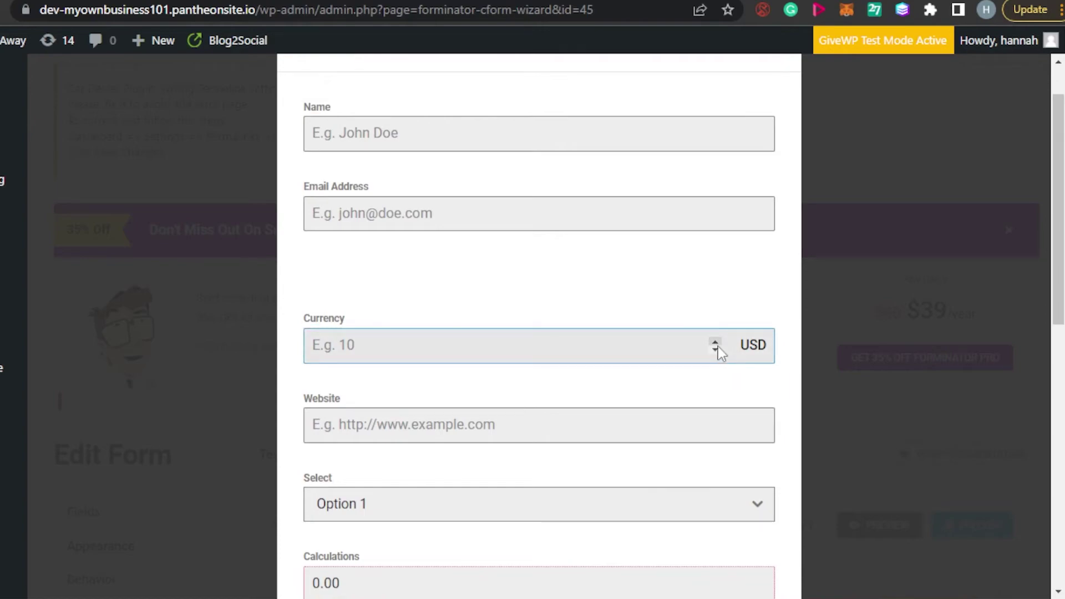
{"action": "double_click", "coordinate": [715, 341]}
{"action": "left_click_drag", "start_coordinate": [1058, 208], "coordinate": [1058, 377]}
{"action": "mouse_move", "coordinate": [1057, 425]}
{"action": "left_mouse_down"}
{"action": "mouse_move", "coordinate": [1056, 516]}
{"action": "mouse_move", "coordinate": [1054, 263]}
{"action": "mouse_move", "coordinate": [1043, 430]}
{"action": "left_mouse_up"}
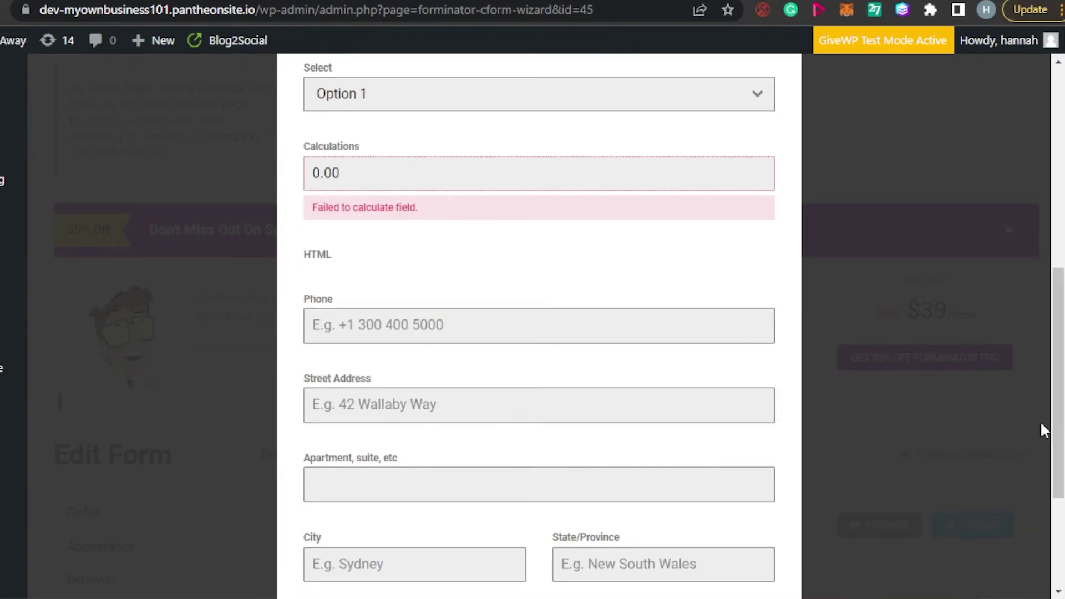
{"action": "scroll", "coordinate": [563, 366], "scroll_direction": "down", "scroll_amount": 4}
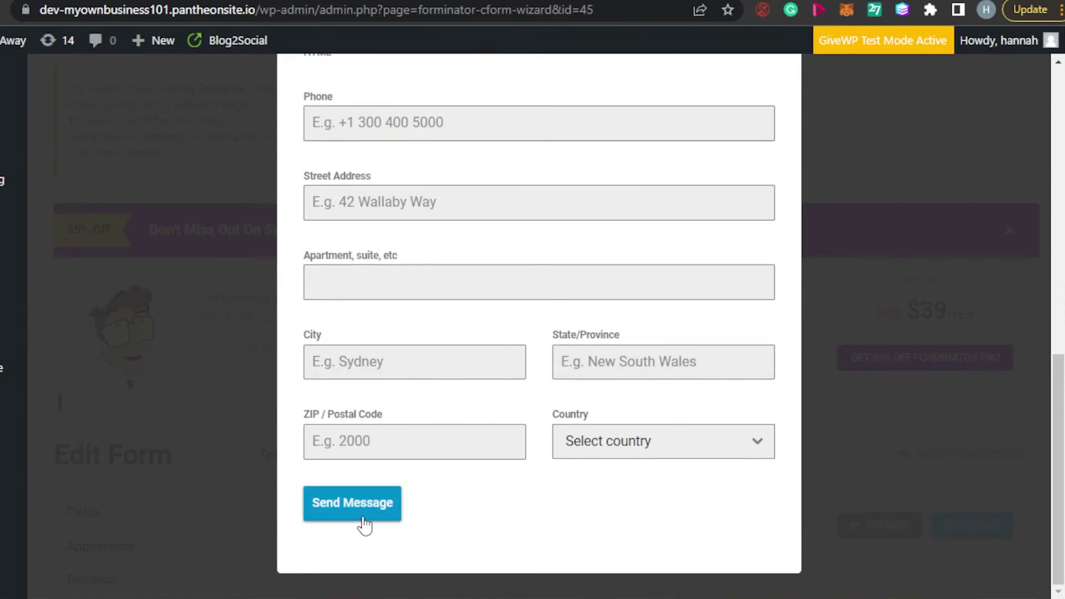
{"action": "left_click_drag", "start_coordinate": [1056, 518], "coordinate": [1056, 232]}
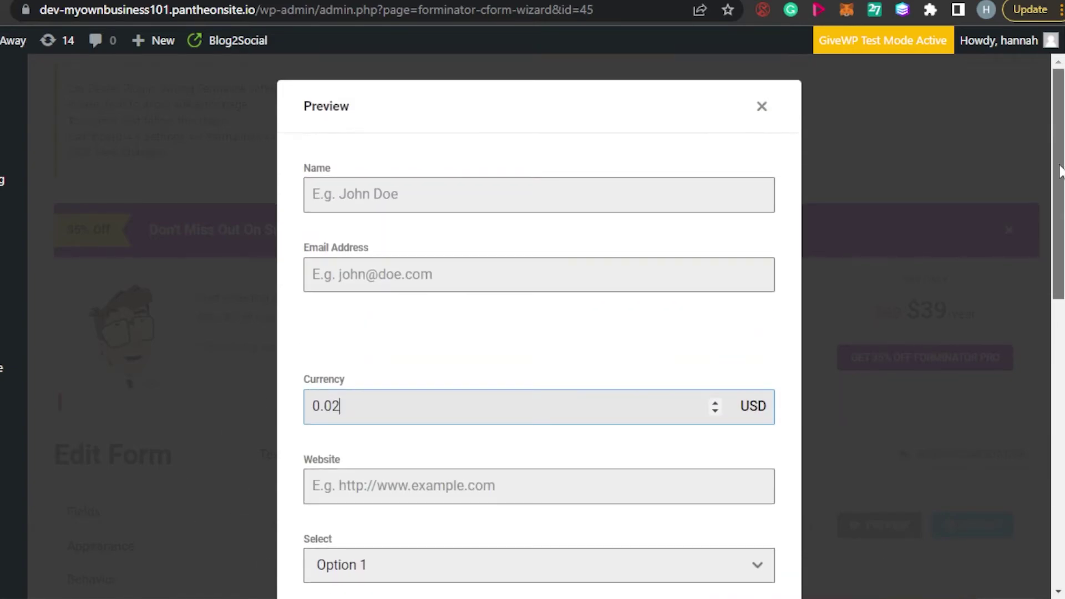
{"action": "left_click", "coordinate": [764, 109]}
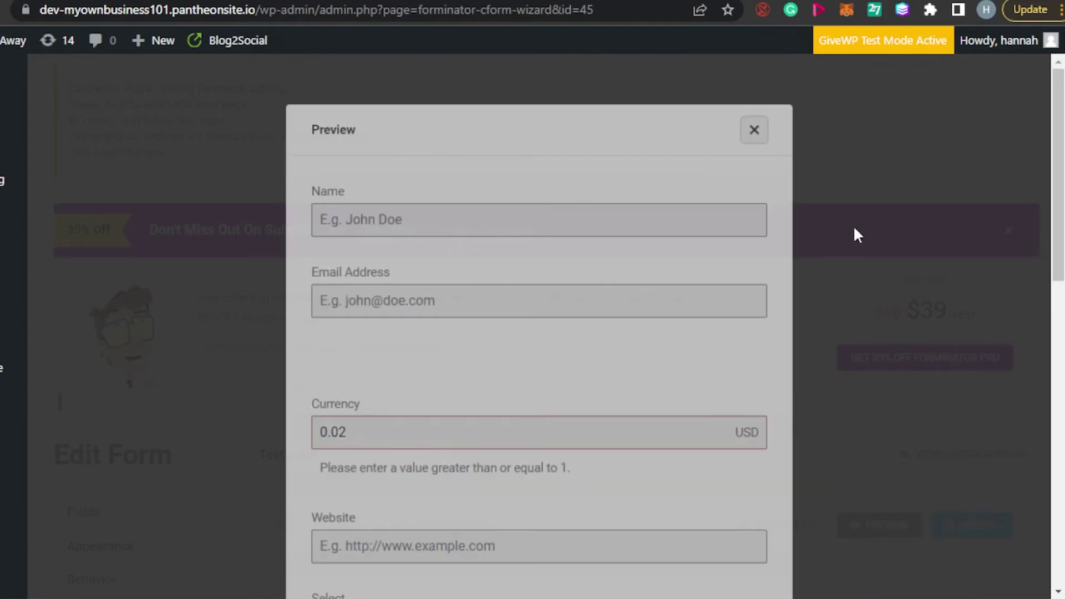
Step: Publish Test Form from the Edit Form header to generate its embed shortcode
{"action": "scroll", "coordinate": [632, 333], "scroll_direction": "down", "scroll_amount": 15}
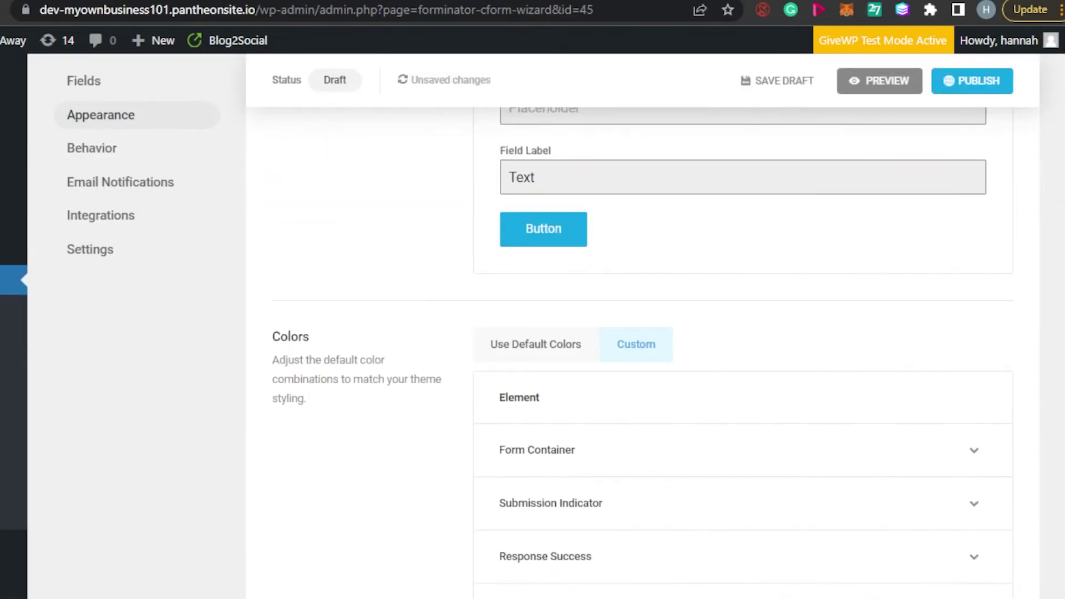
{"action": "scroll", "coordinate": [544, 332], "scroll_direction": "up", "scroll_amount": 15}
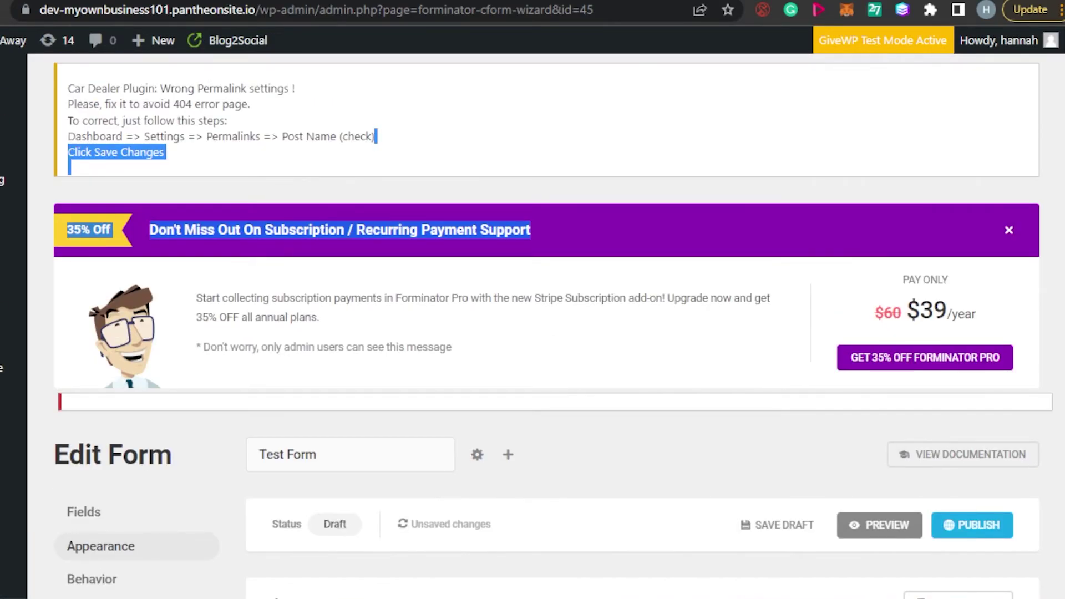
{"action": "scroll", "coordinate": [533, 333], "scroll_direction": "down", "scroll_amount": 5}
{"action": "scroll", "coordinate": [532, 332], "scroll_direction": "up", "scroll_amount": 2}
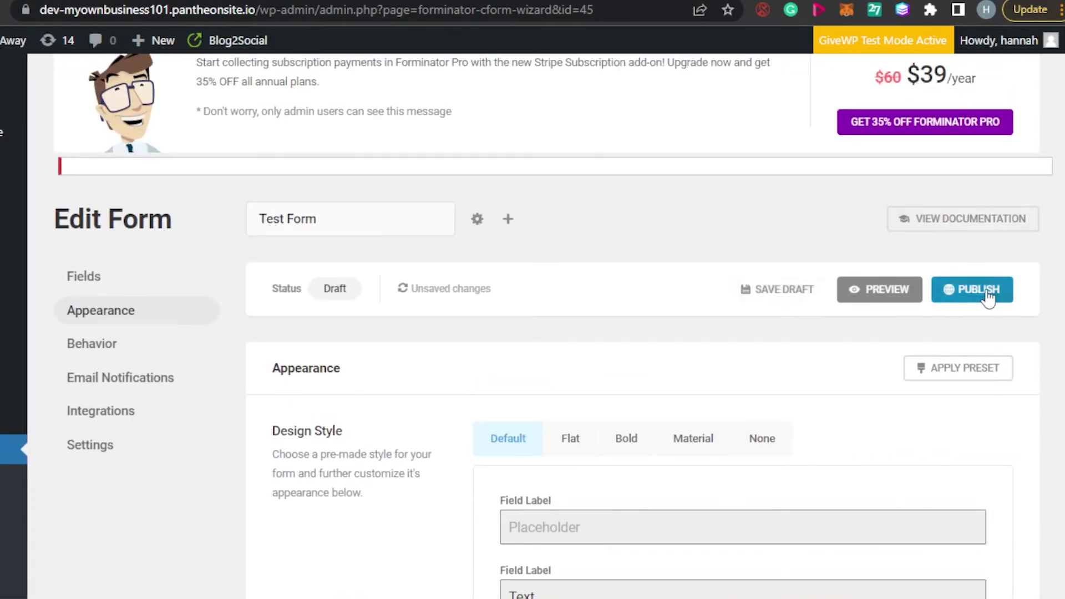
{"action": "left_click", "coordinate": [986, 297]}
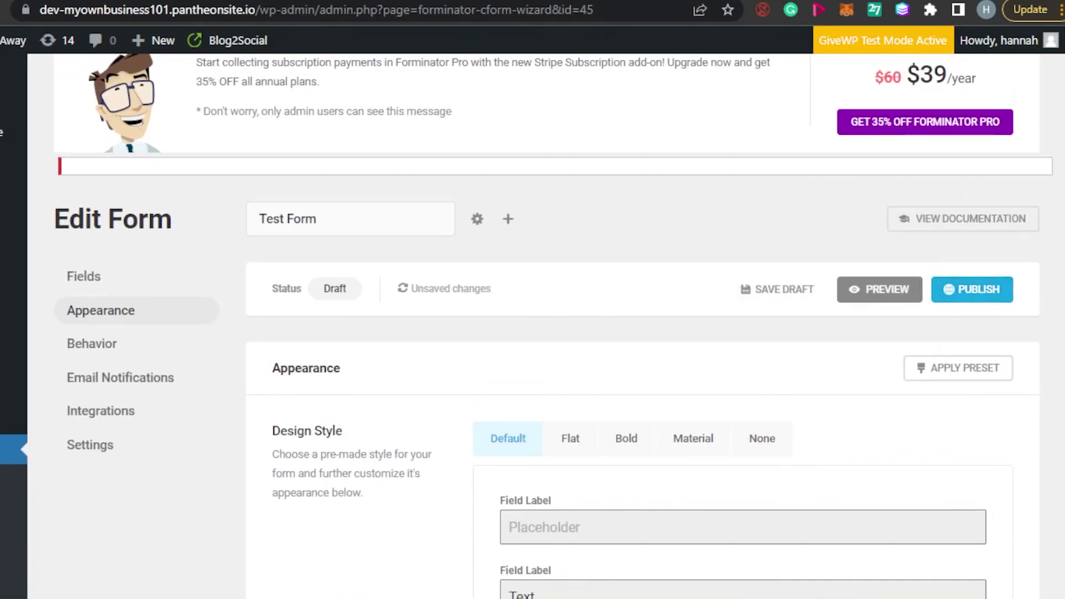
{"action": "left_click", "coordinate": [977, 287]}
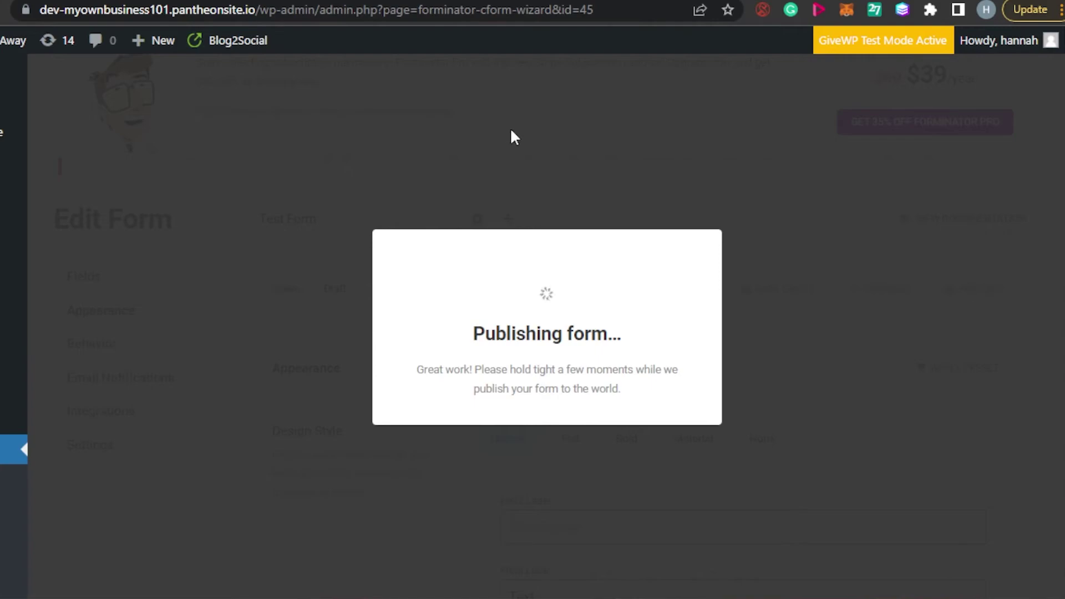